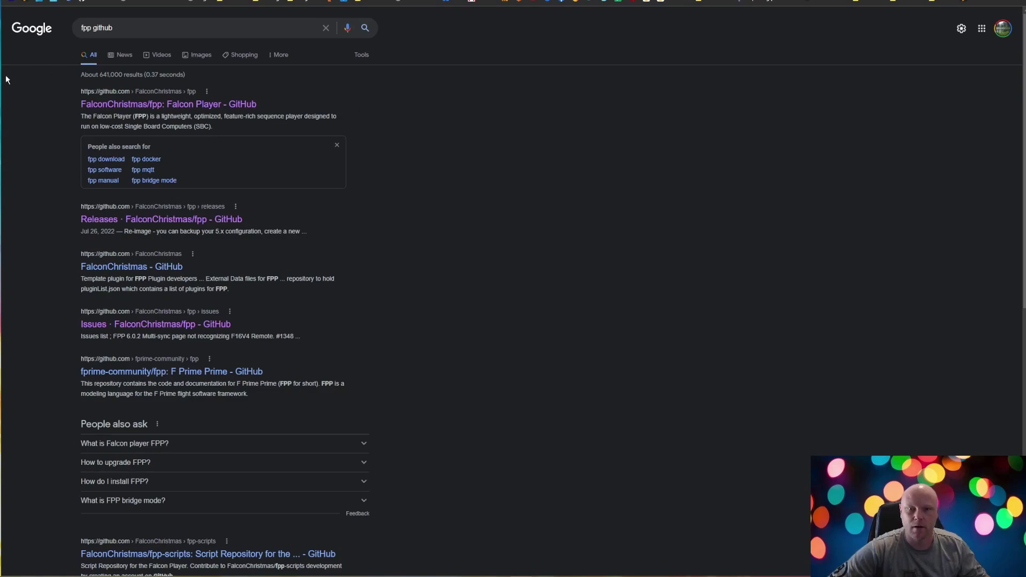
Step: Highlight the 'fpp github' query on the Google results page, then deselect it
triple_click(138, 28)
click(584, 88)
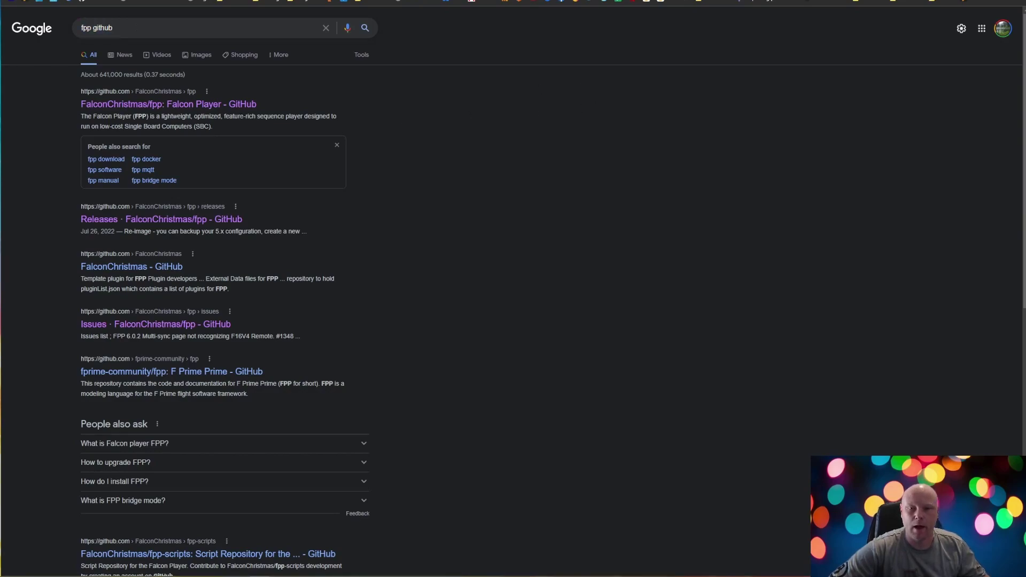
Step: Open the FalconChristmas/fpp 6.0 release and locate the FPP-v6.0.2-Pi.img.zip asset
click(121, 105)
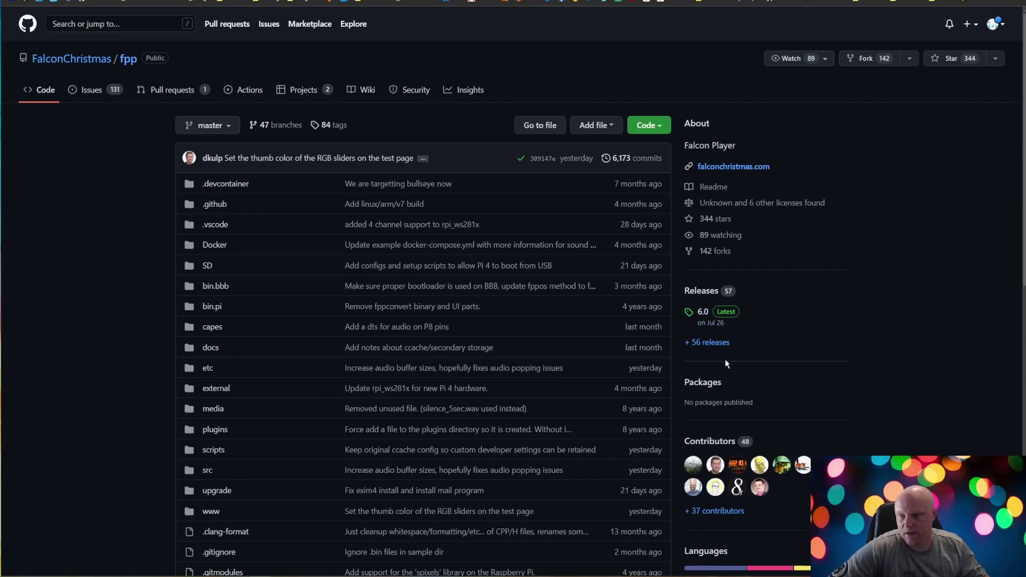
click(699, 315)
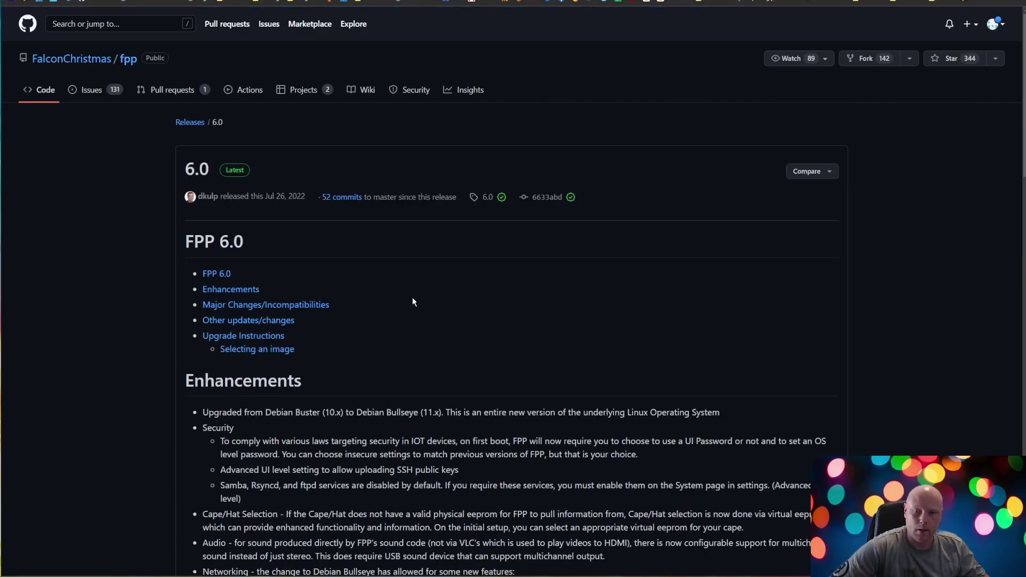
scroll(393, 317, down, 4)
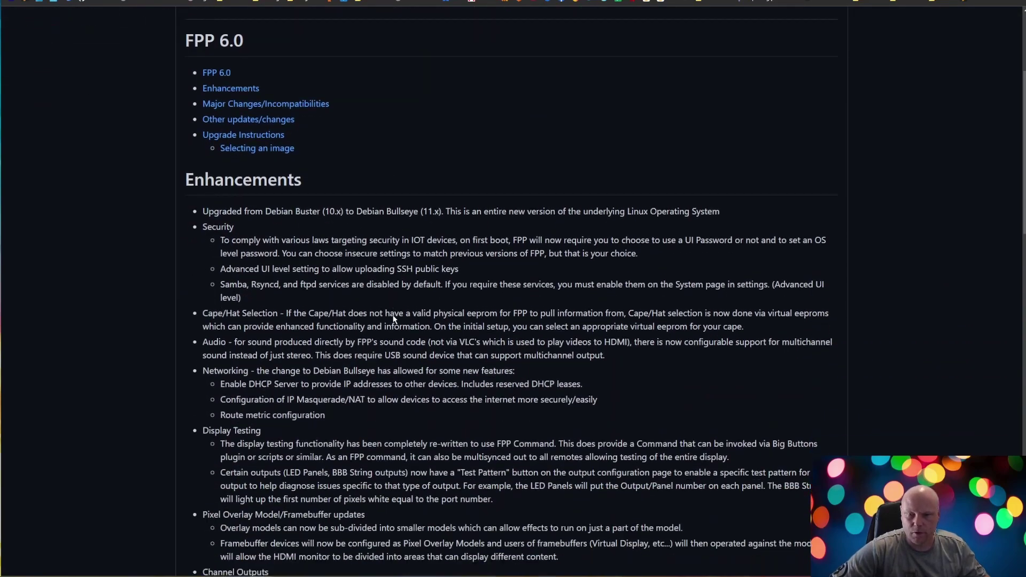
scroll(393, 319, down, 15)
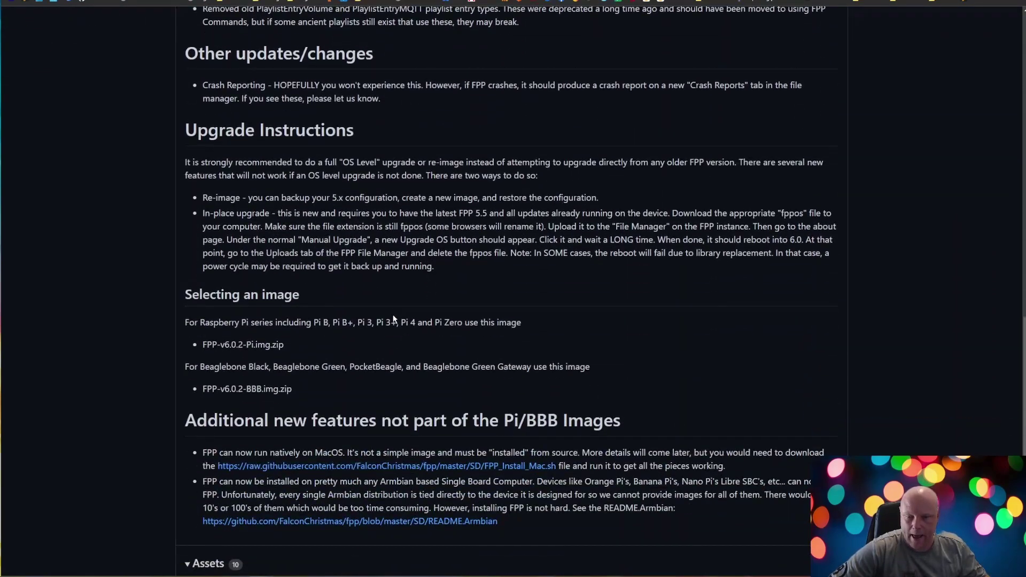
scroll(392, 318, down, 6)
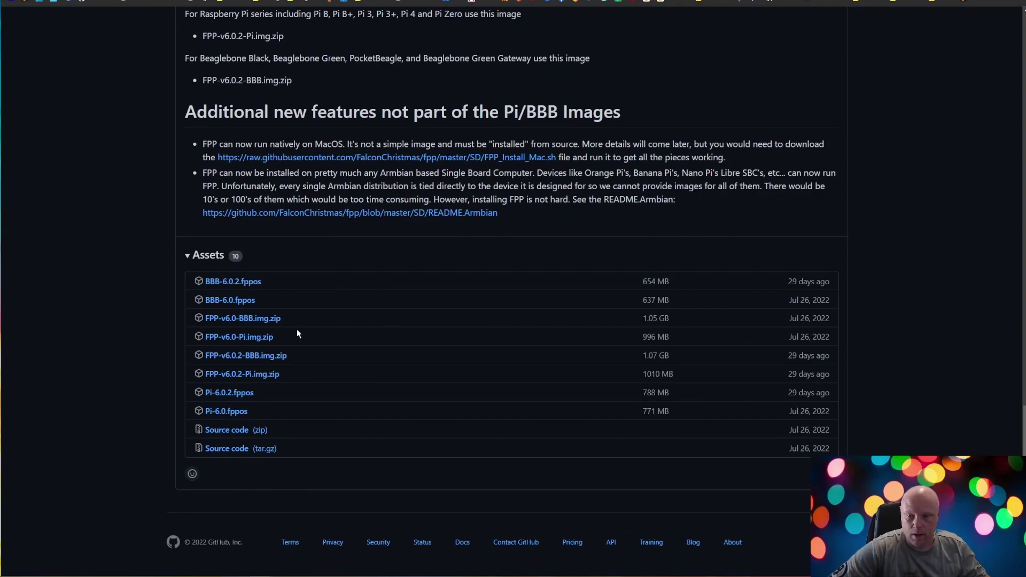
scroll(507, 288, up, 1)
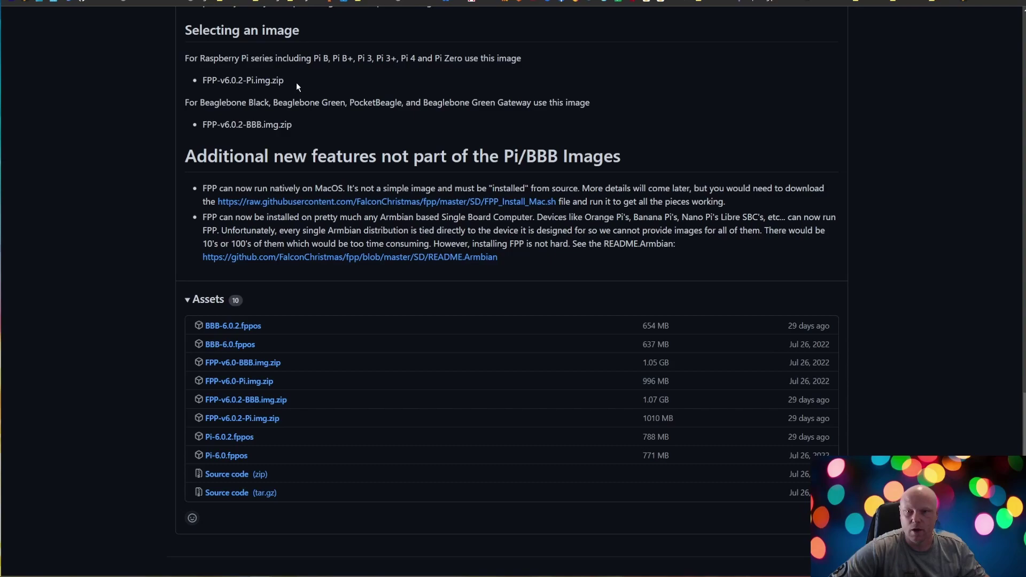
drag(296, 81, 207, 80)
click(258, 106)
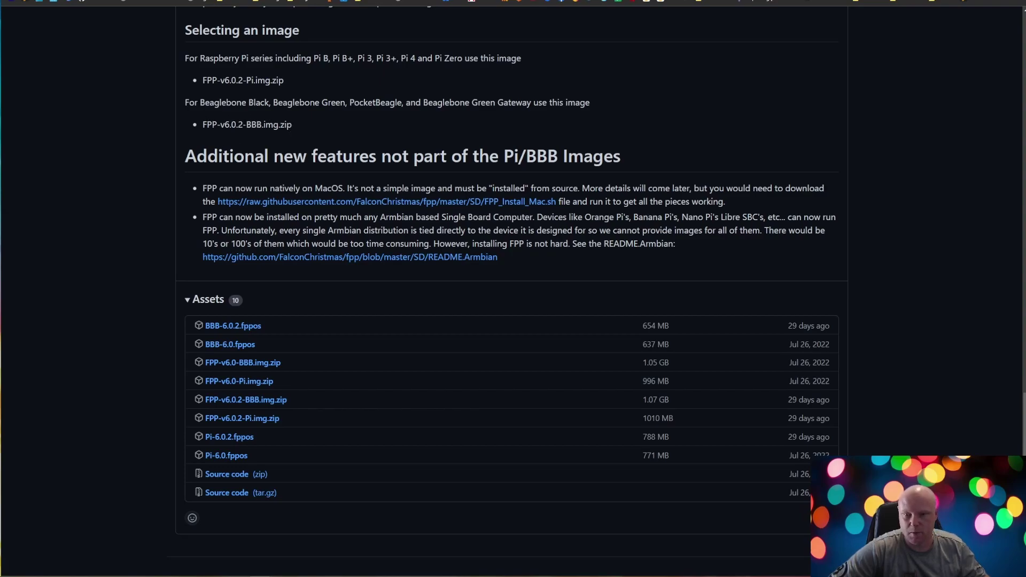
click(241, 418)
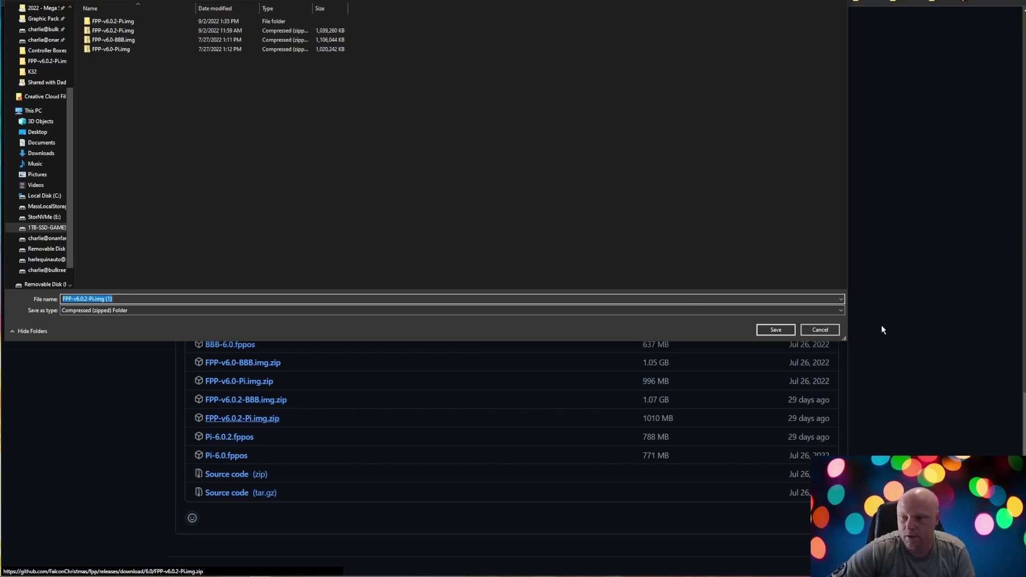
click(809, 331)
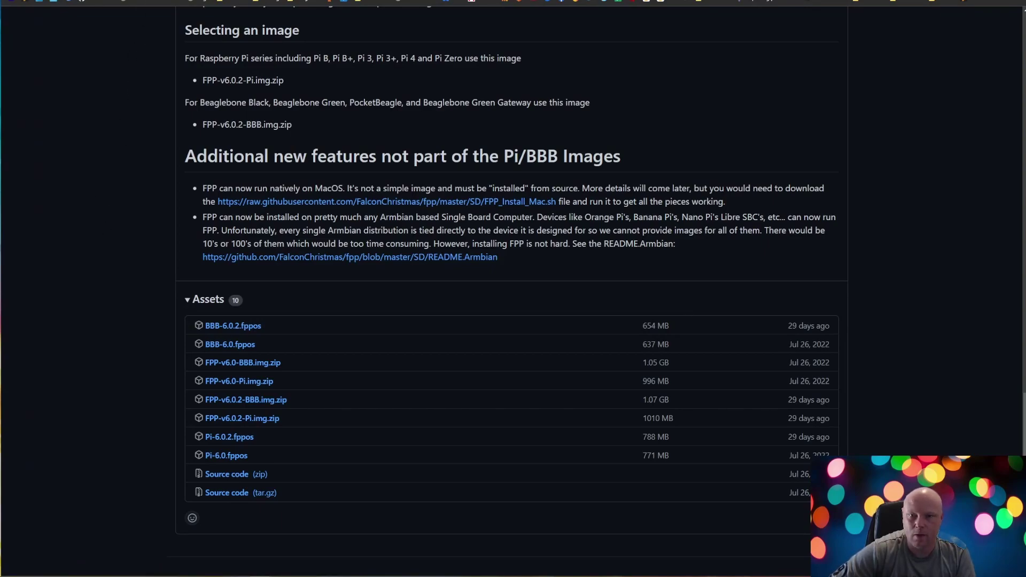
Step: Switch to the 'etcher' Google results tab and highlight the query
key(ctrl+Tab)
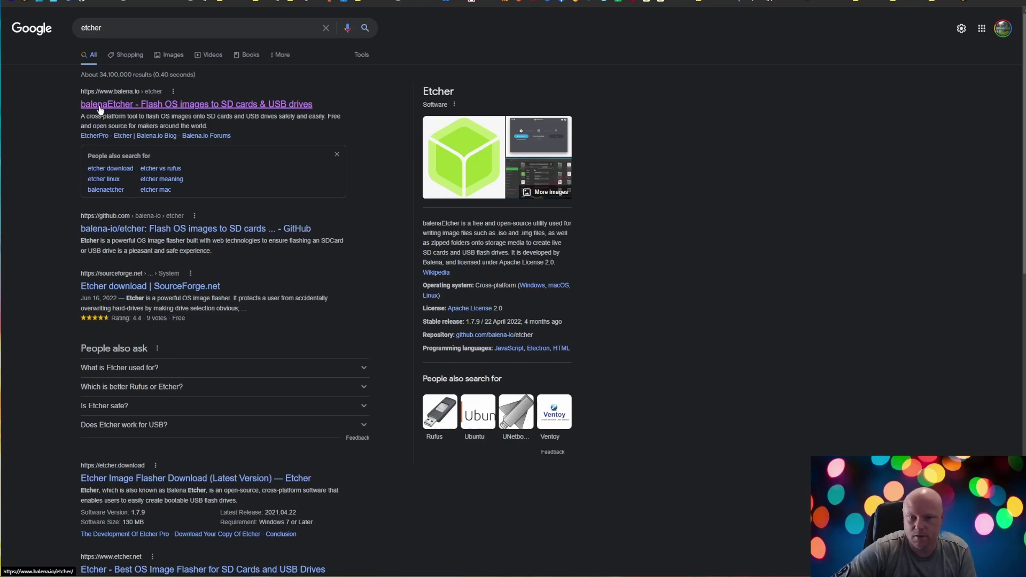
double_click(98, 28)
click(37, 127)
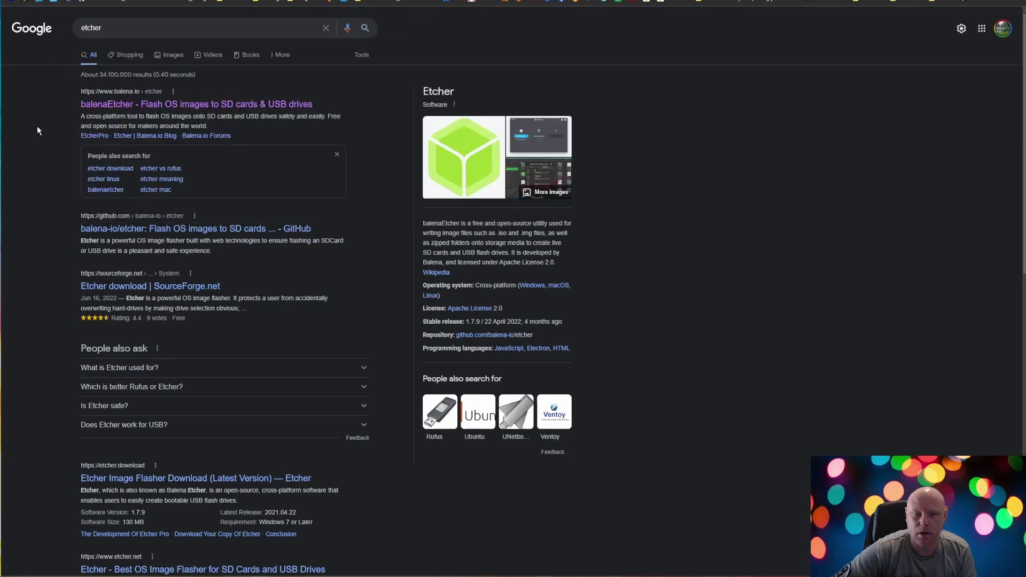
Step: Open the balenaEtcher site, start the Windows 1.7.9 download, and cancel the save
click(94, 106)
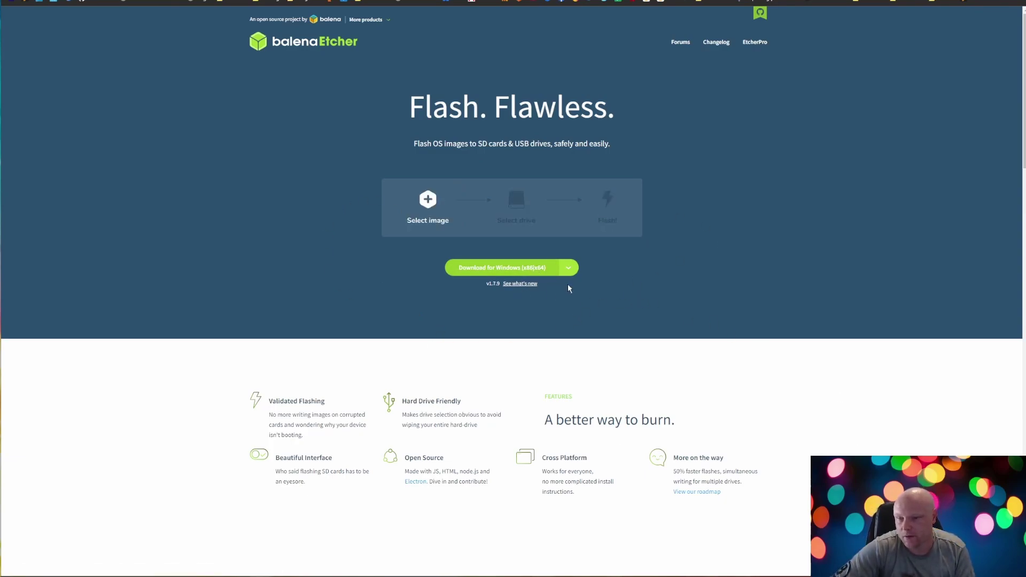
click(568, 269)
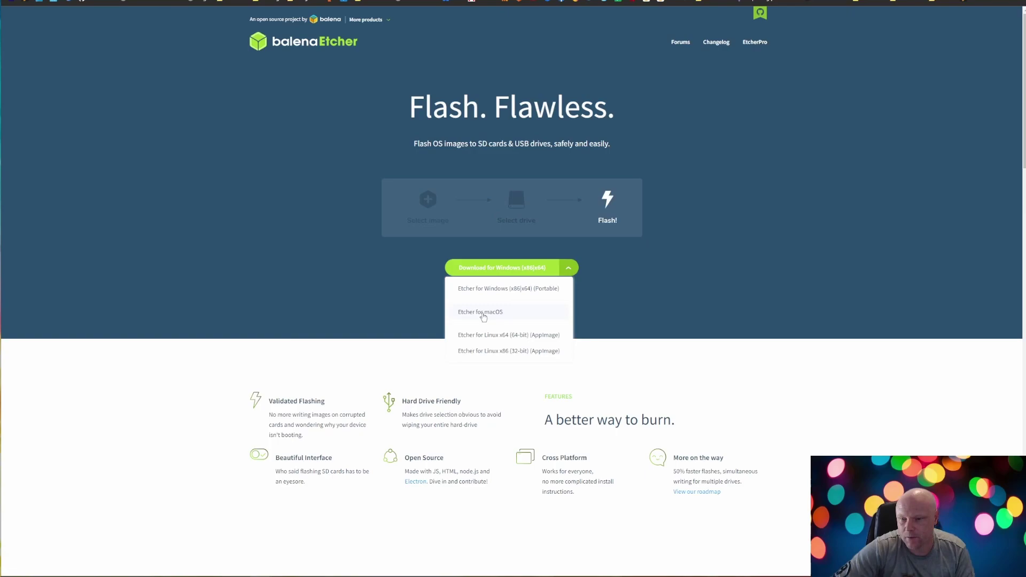
click(859, 276)
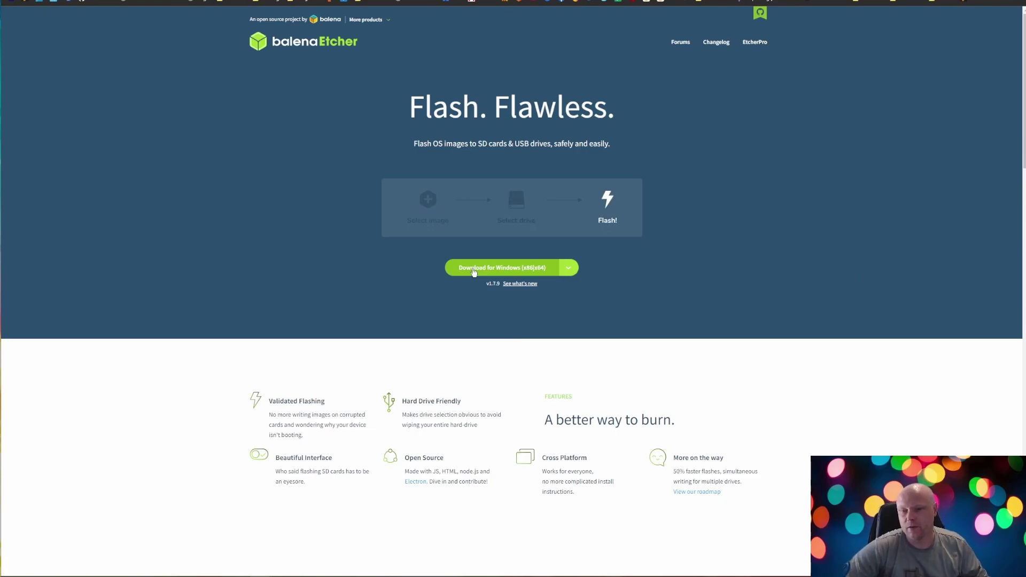
click(473, 272)
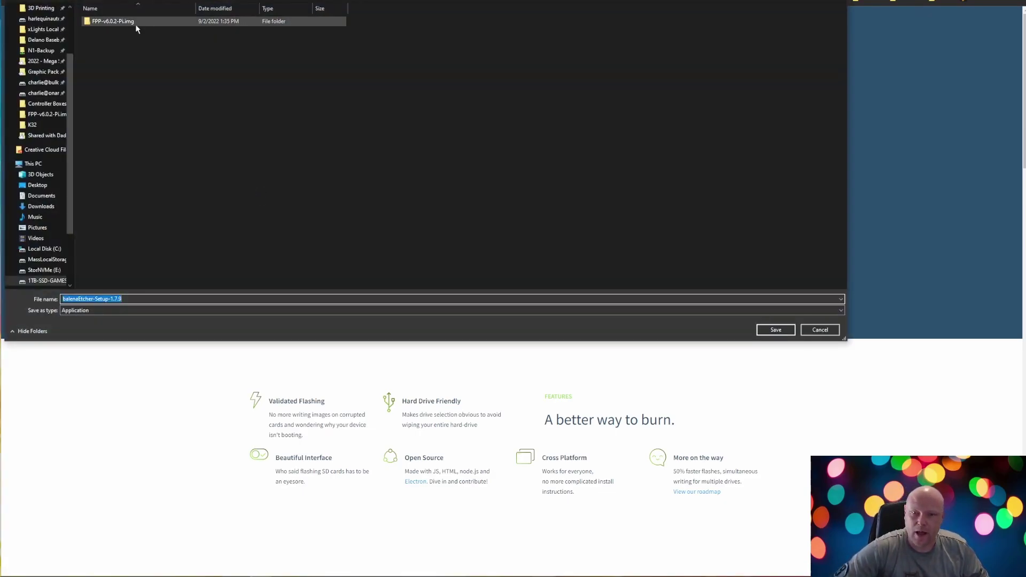
click(820, 330)
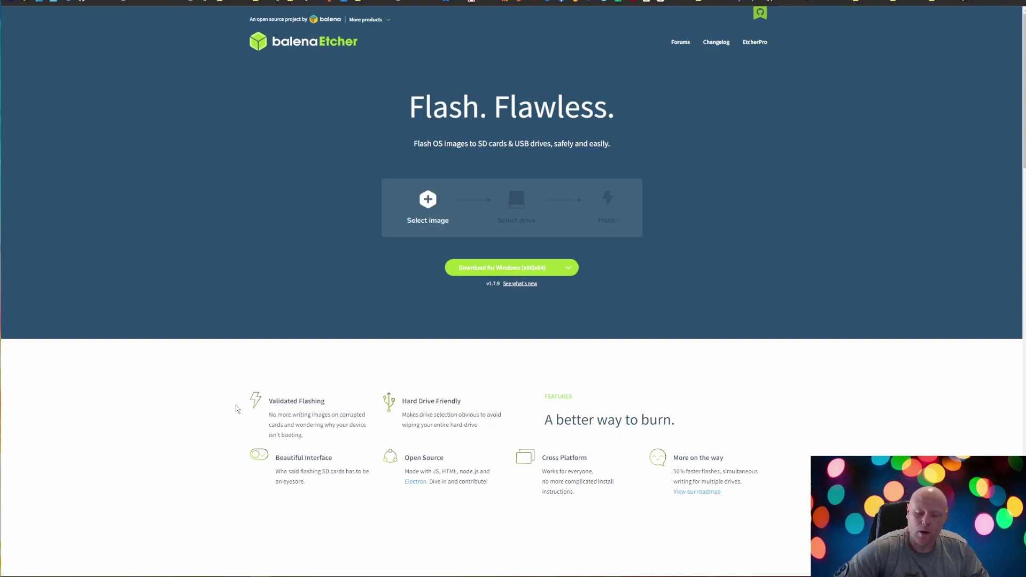
Step: In balenaEtcher, start a new flash, remove the previous image, and choose Flash from file
key(alt+Tab)
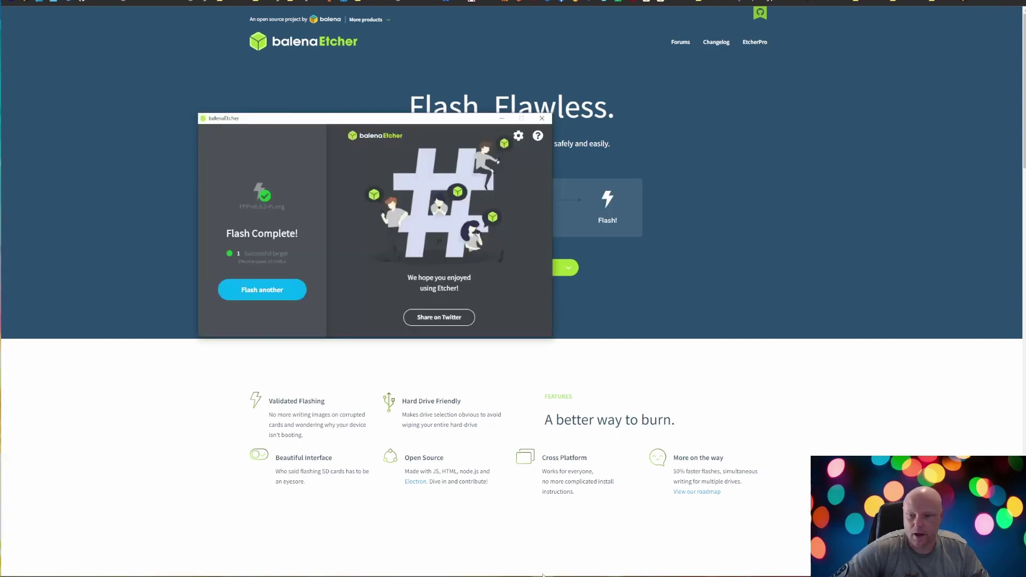
click(257, 292)
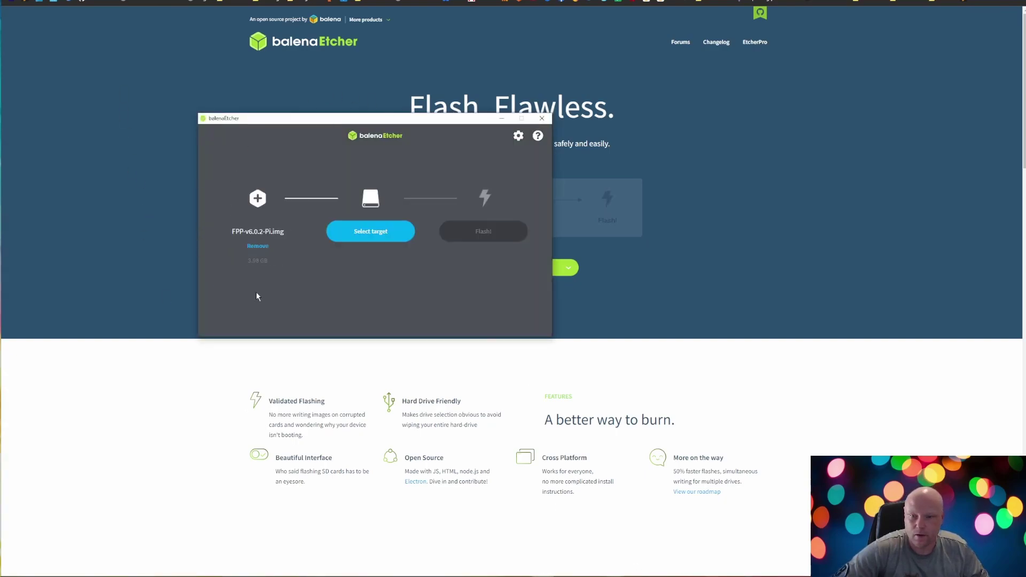
drag(412, 119, 507, 101)
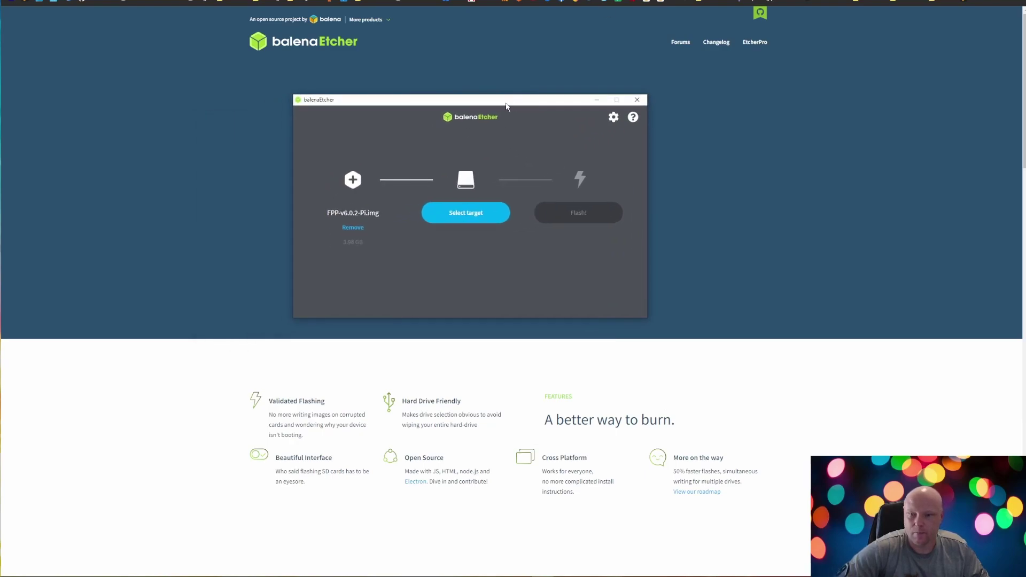
click(352, 227)
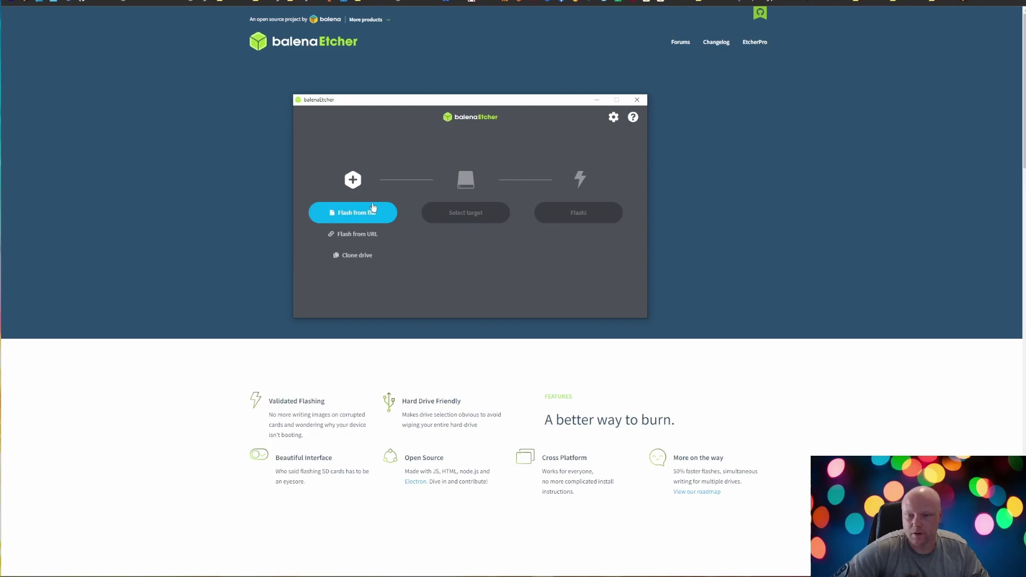
drag(410, 98, 476, 68)
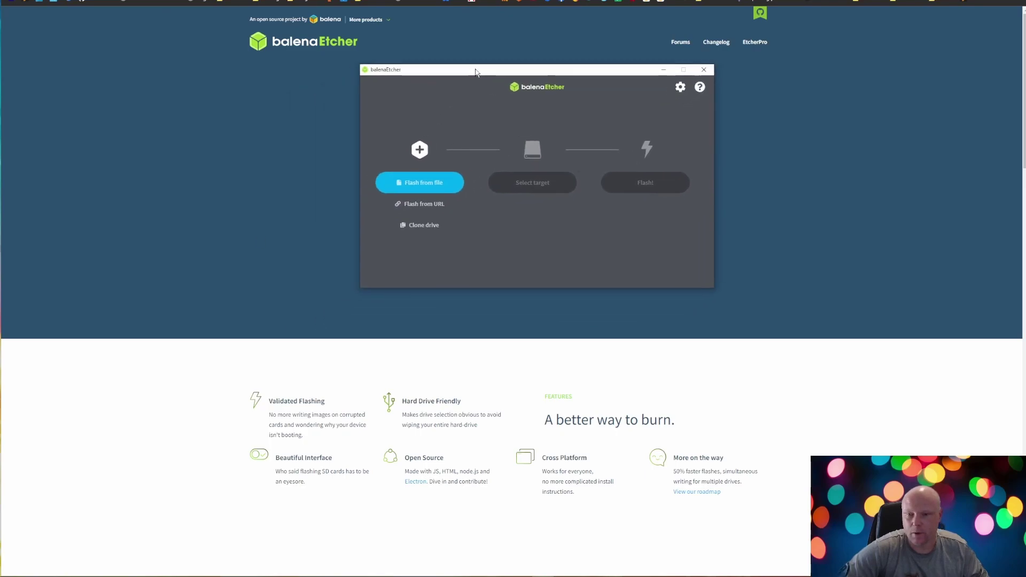
click(438, 188)
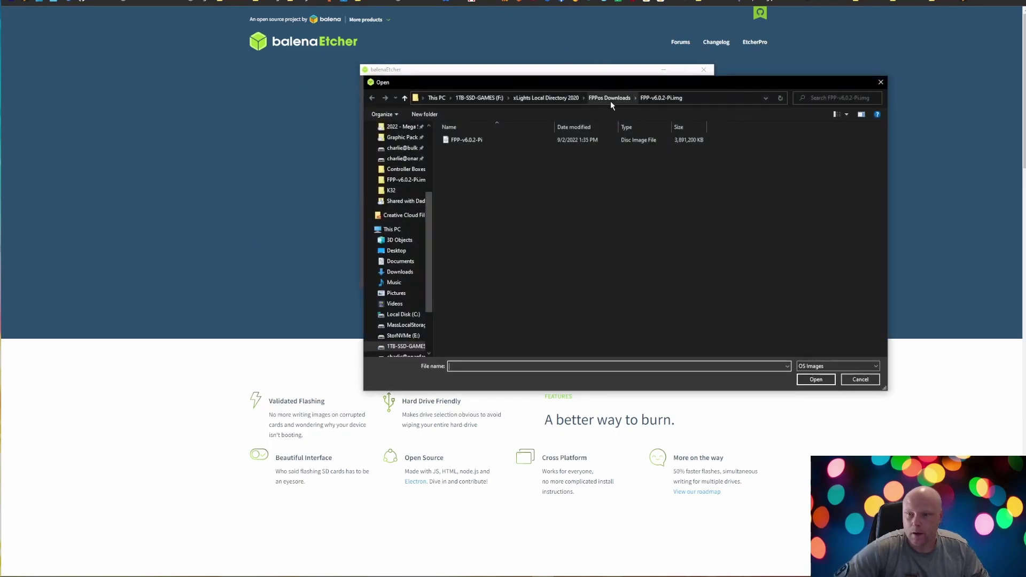
Step: Abandon extracting the FPP-v6.0.2-Pi.img zip and select the already-extracted FPP-v6.0.2-Pi disc image
click(610, 98)
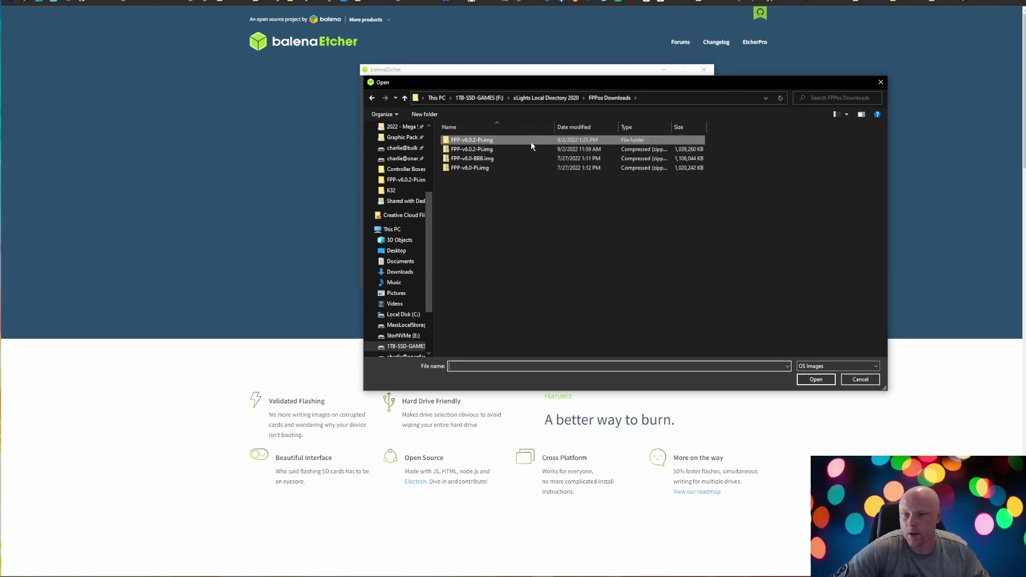
right_click(493, 155)
click(505, 152)
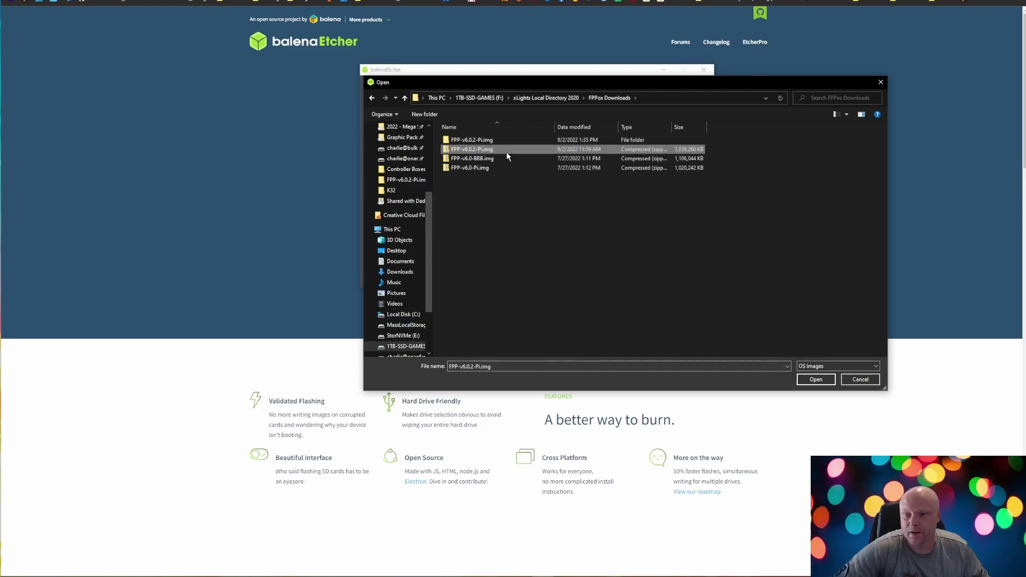
right_click(474, 153)
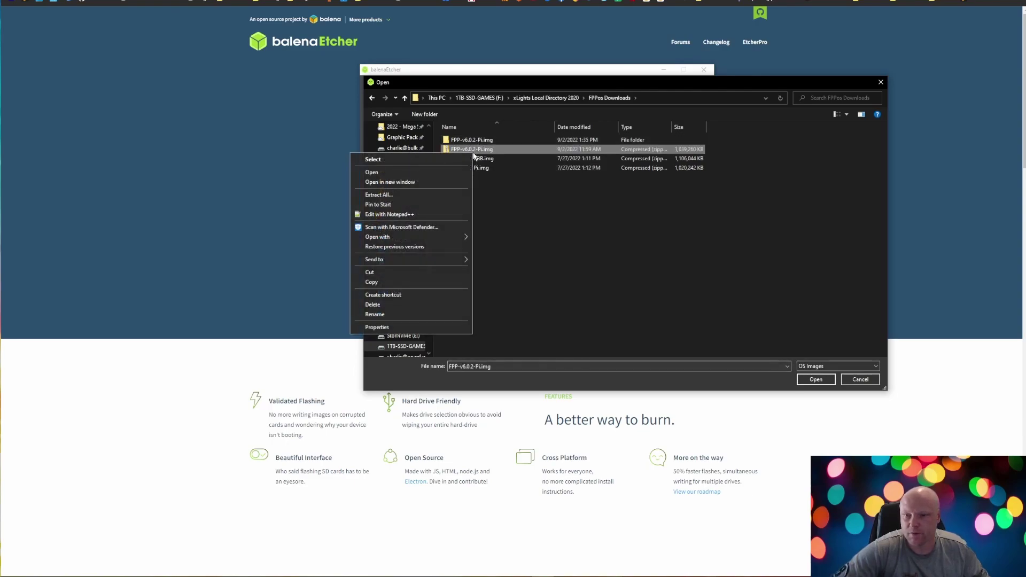
click(395, 194)
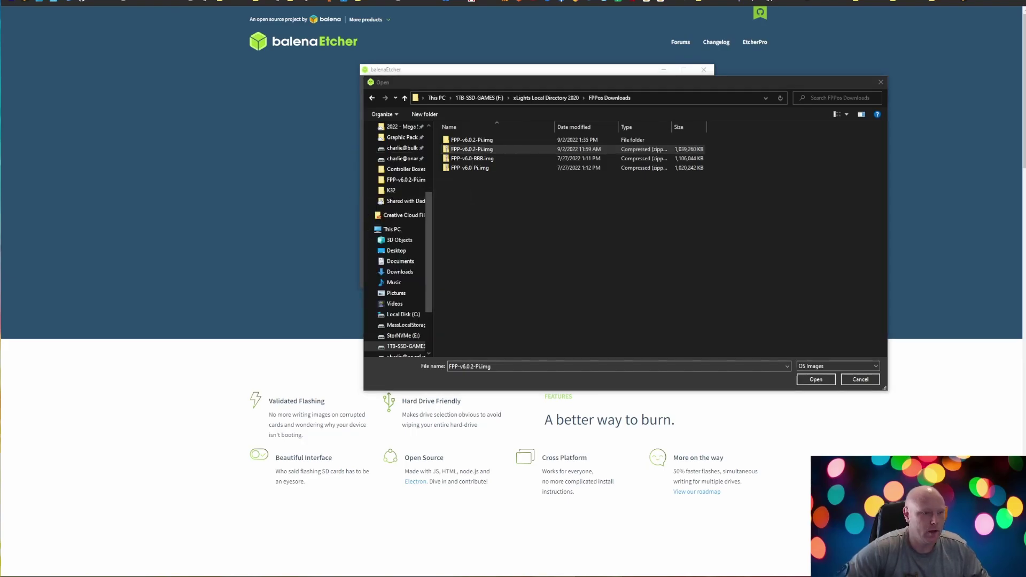
drag(1021, 243, 502, 133)
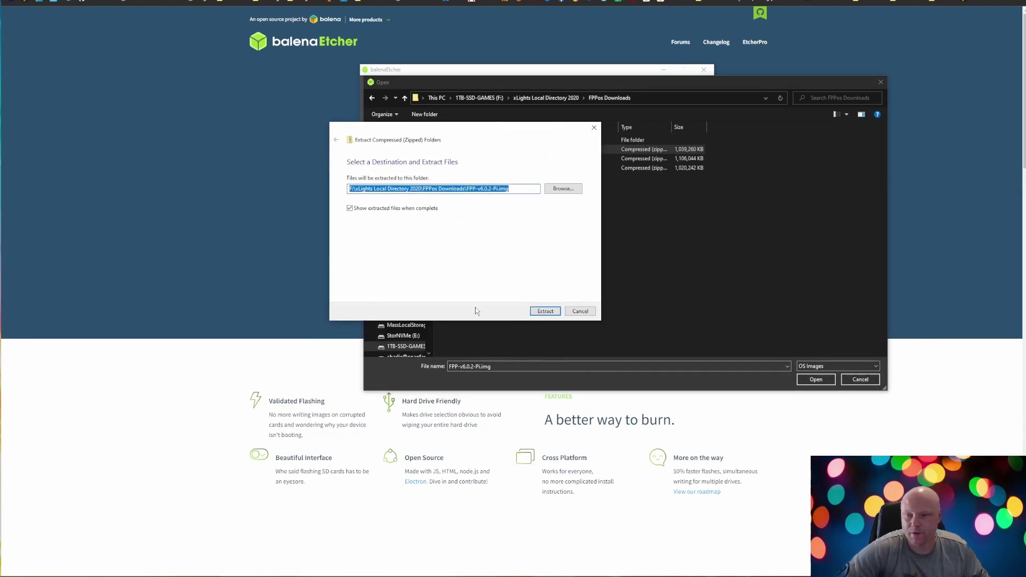
click(520, 192)
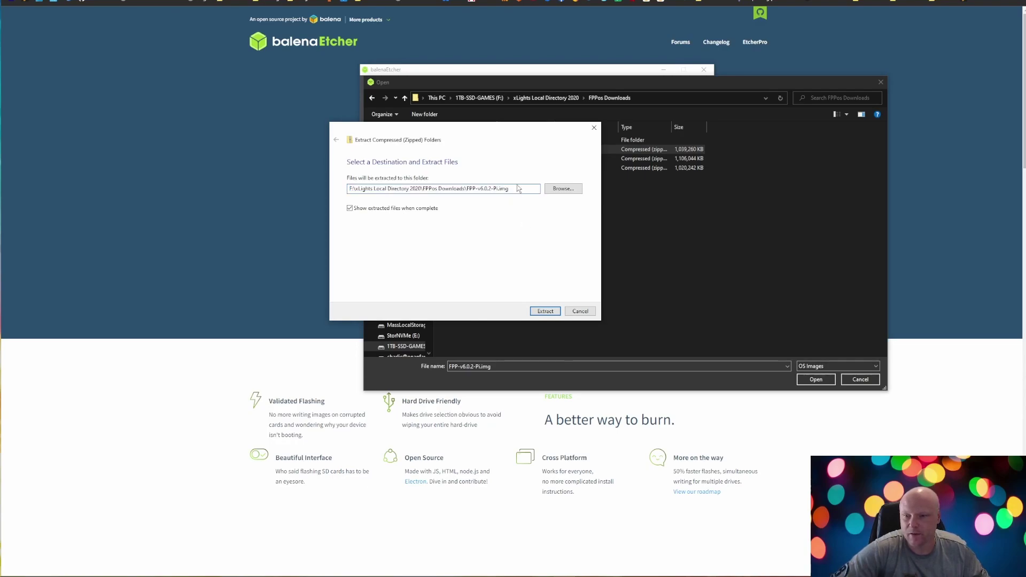
click(579, 312)
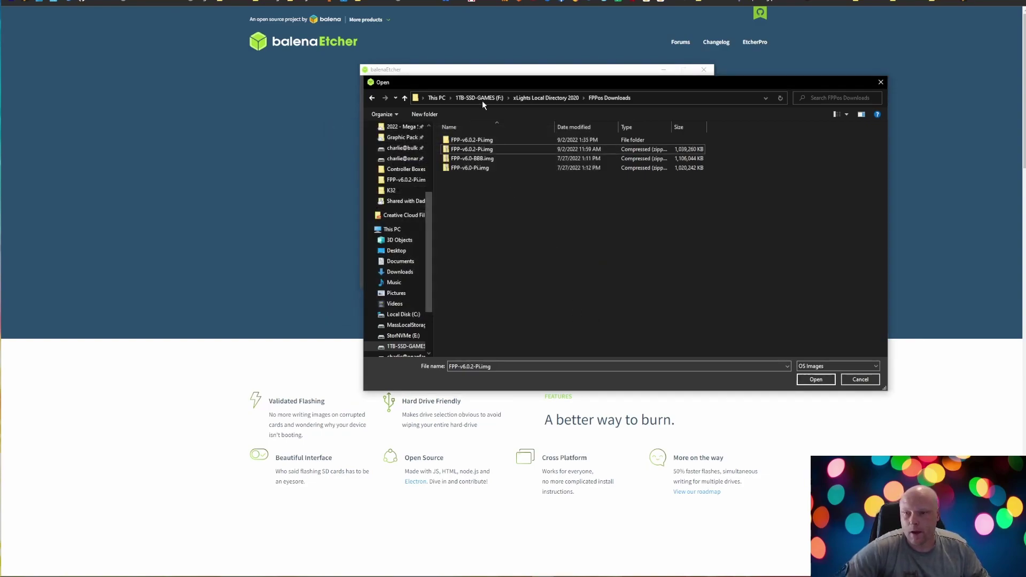
double_click(470, 141)
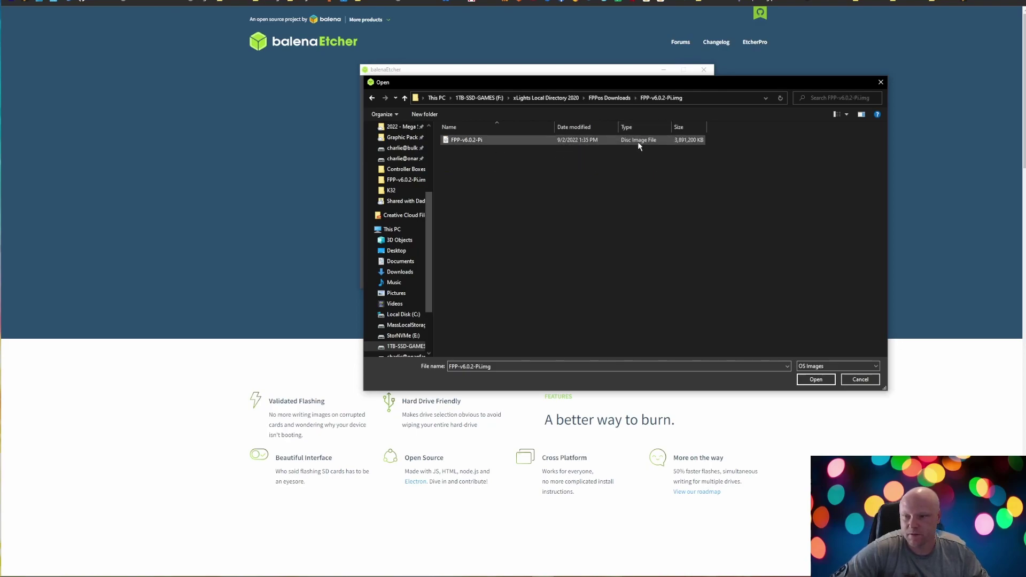
click(685, 141)
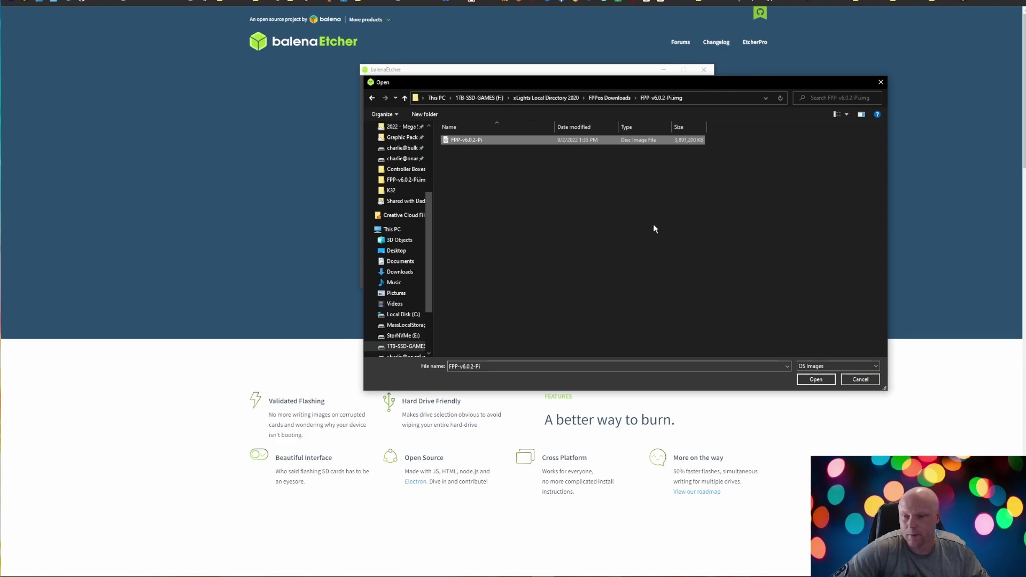
Step: Load FPP-v6.0.2-Pi.img and set the 15.9 GB SD Card Reader USB Device as target
double_click(571, 140)
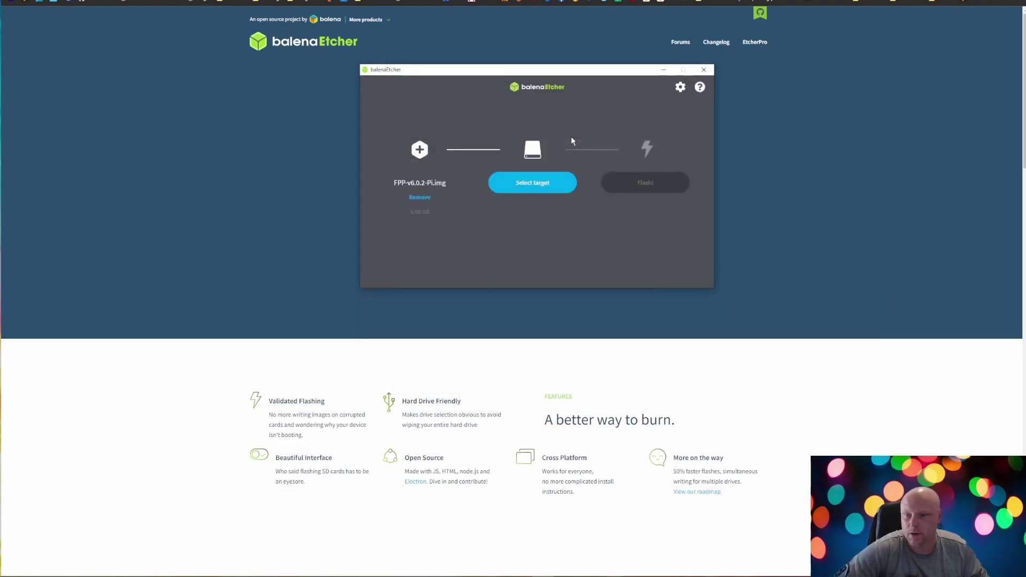
click(533, 187)
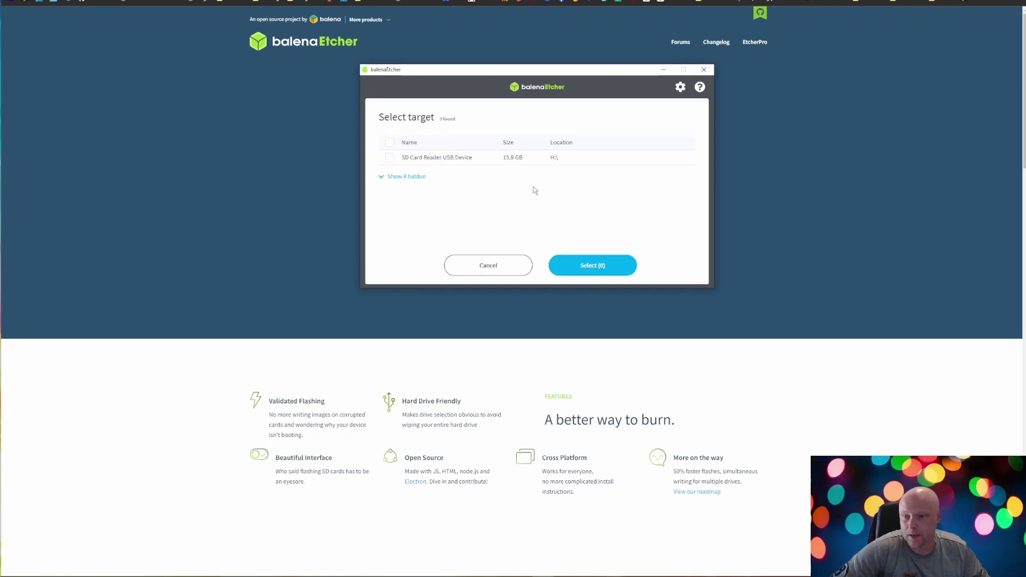
click(390, 158)
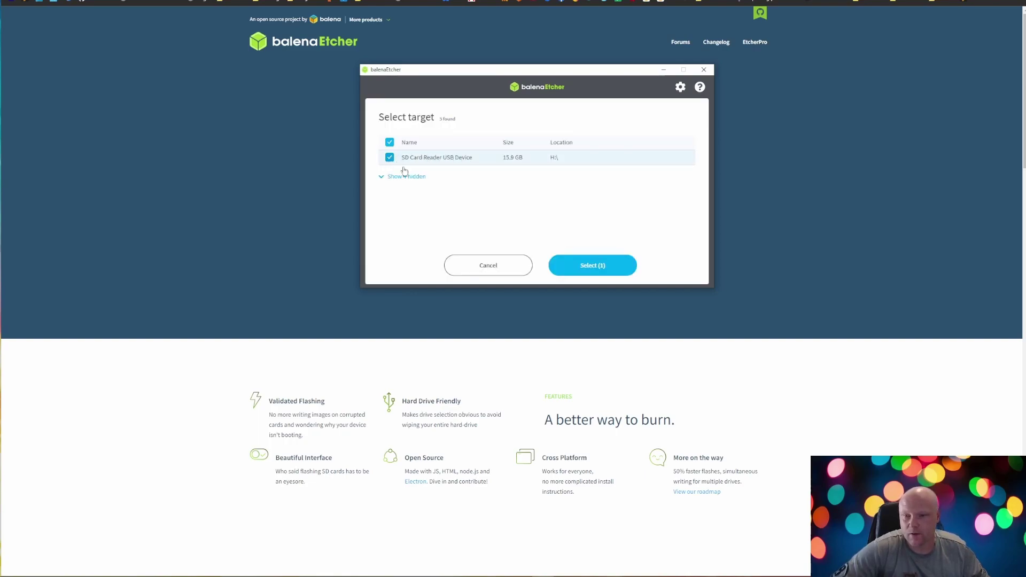
click(615, 267)
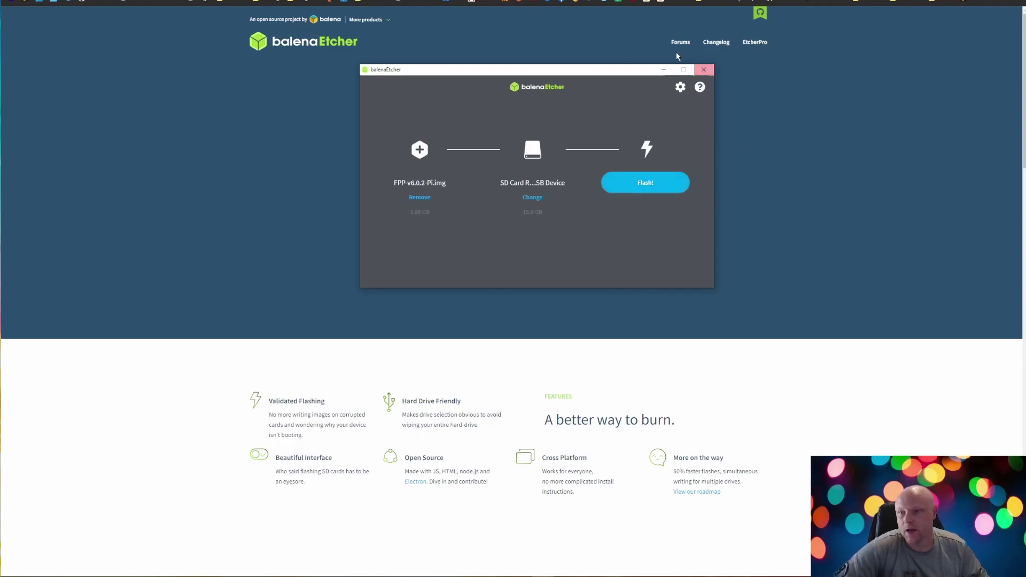
drag(599, 71, 472, 67)
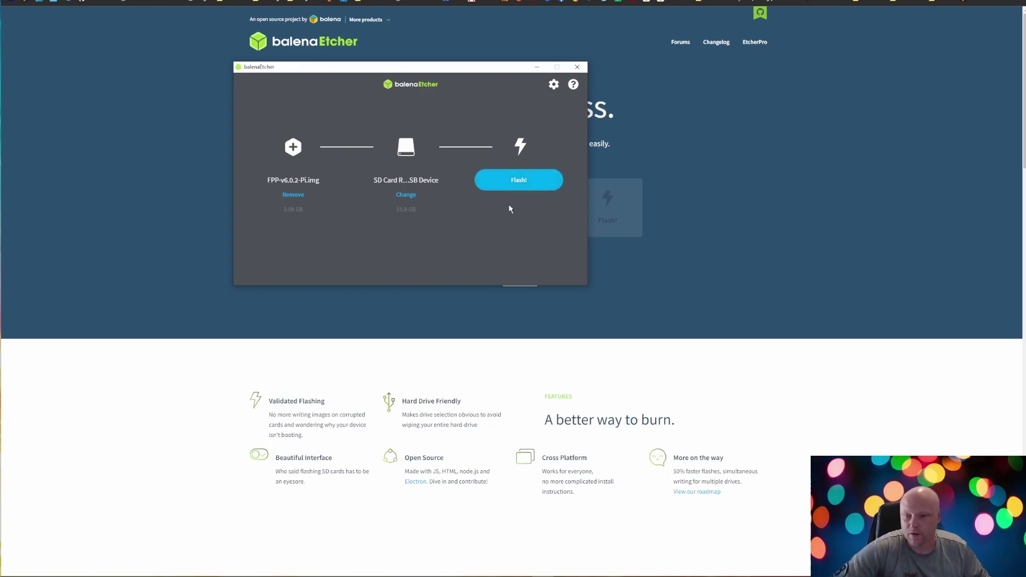
Step: Minimize Etcher and re-enter 192.168.8.1 in Chrome's address bar
click(536, 67)
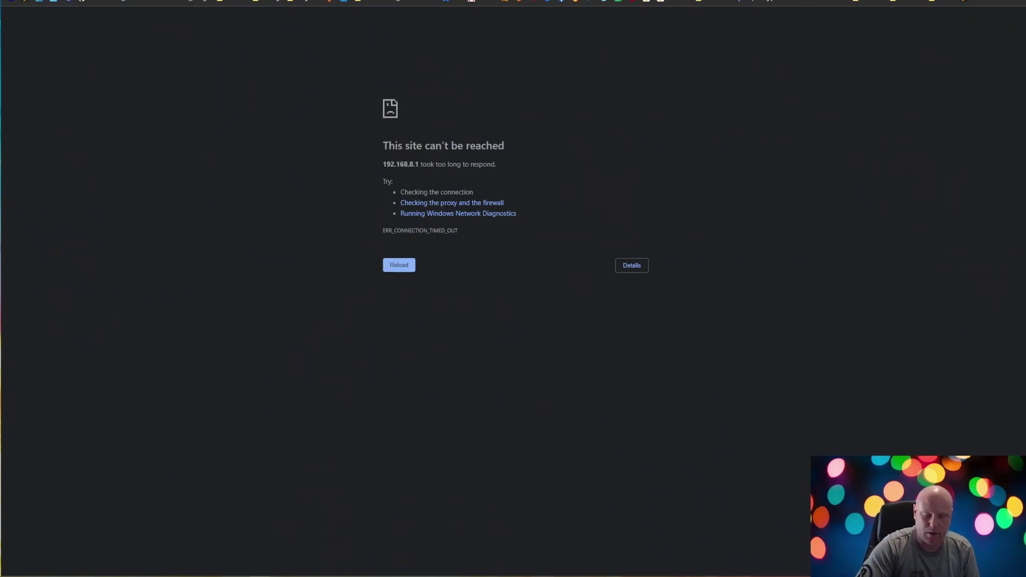
key(ctrl+l)
text(192.168.8.1)
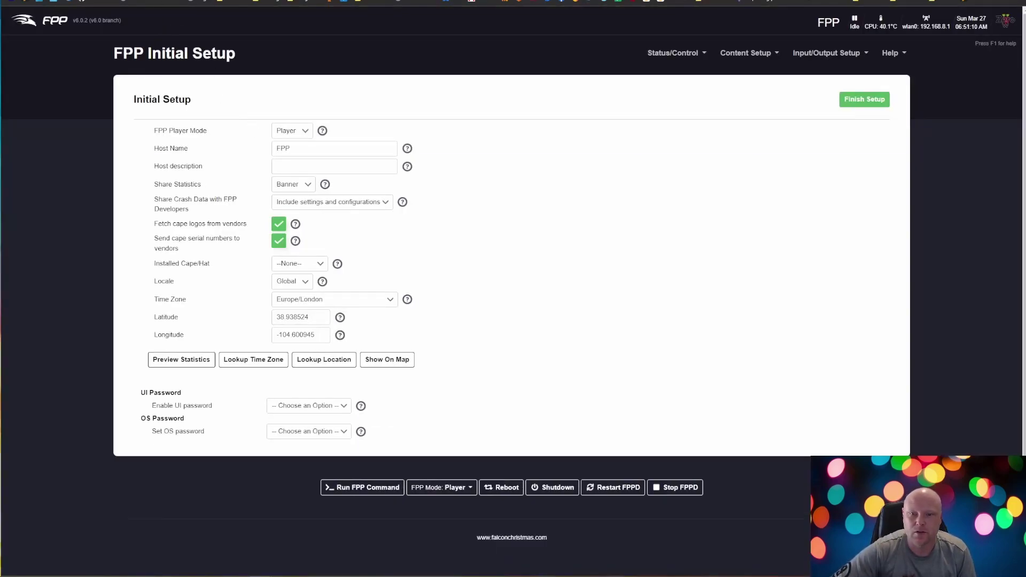
Step: Change the Host Name from FPP to FPPzero and leave the Host description blank
drag(113, 53, 235, 53)
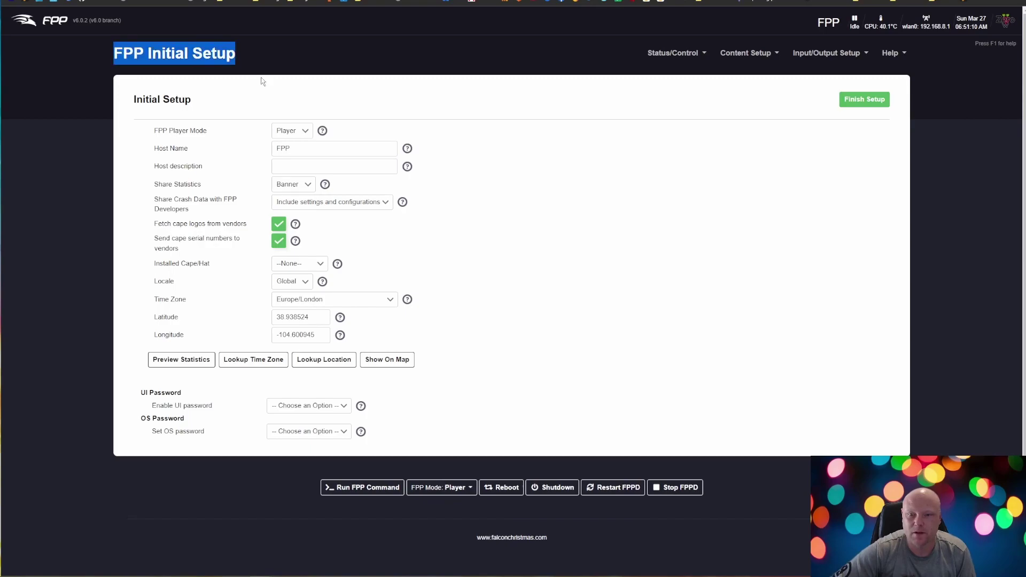
click(353, 98)
mouse_move(323, 128)
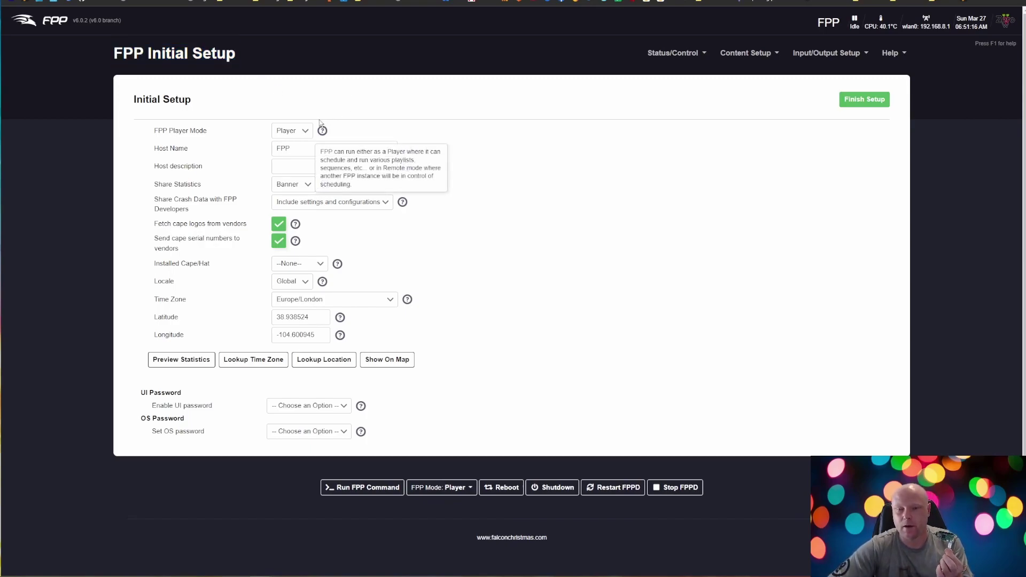
click(297, 153)
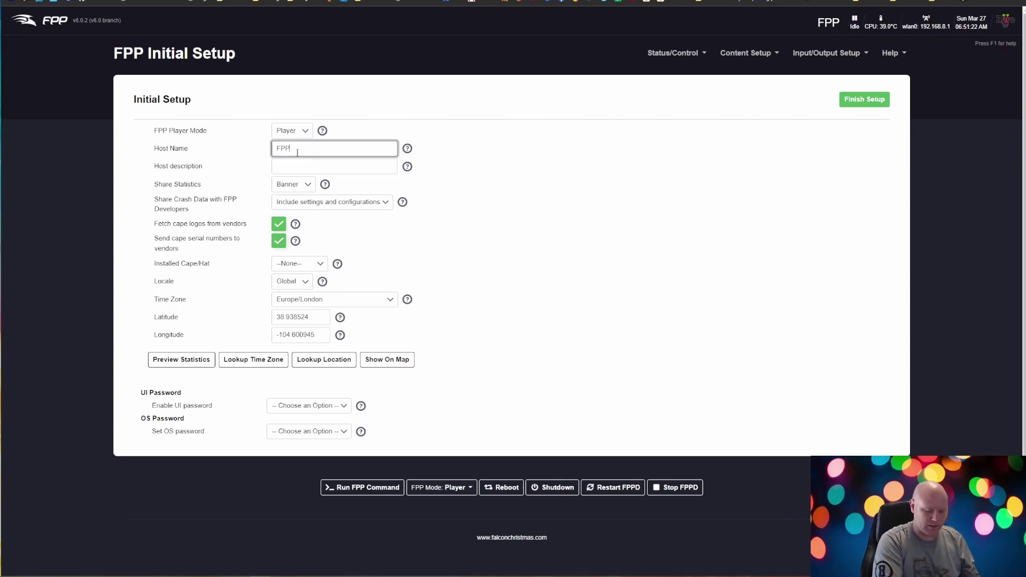
text(zero)
double_click(297, 152)
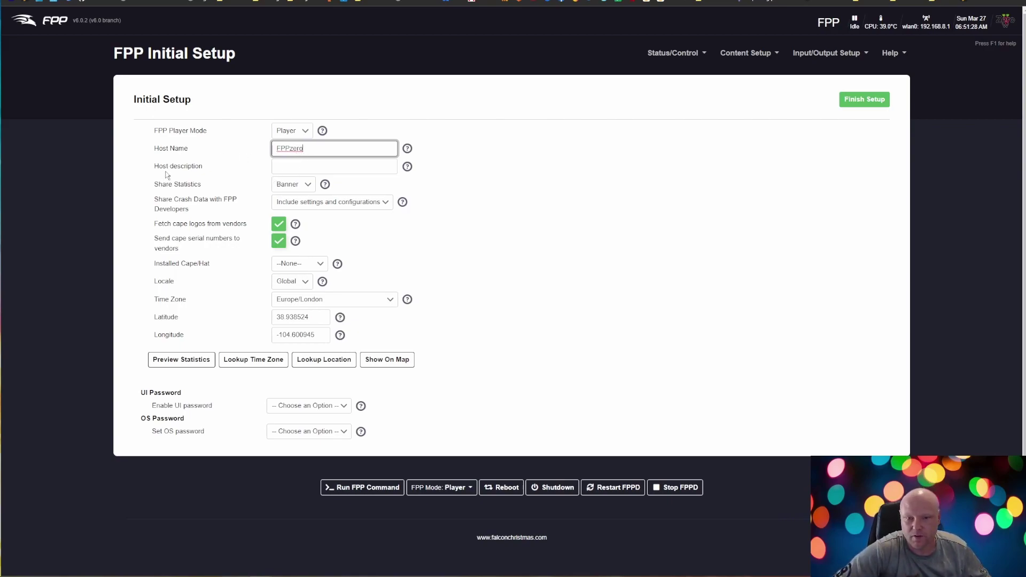
click(351, 167)
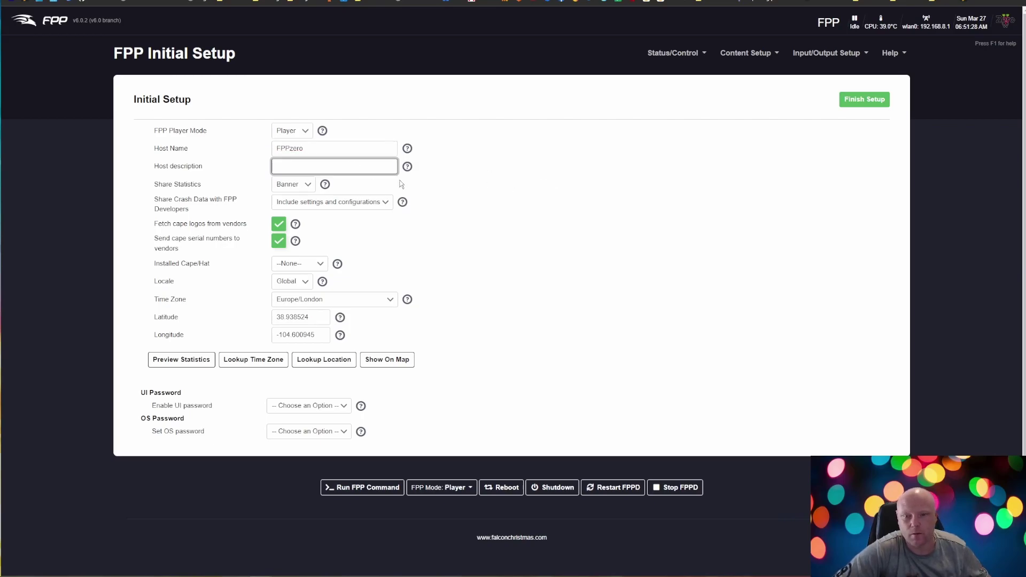
click(106, 341)
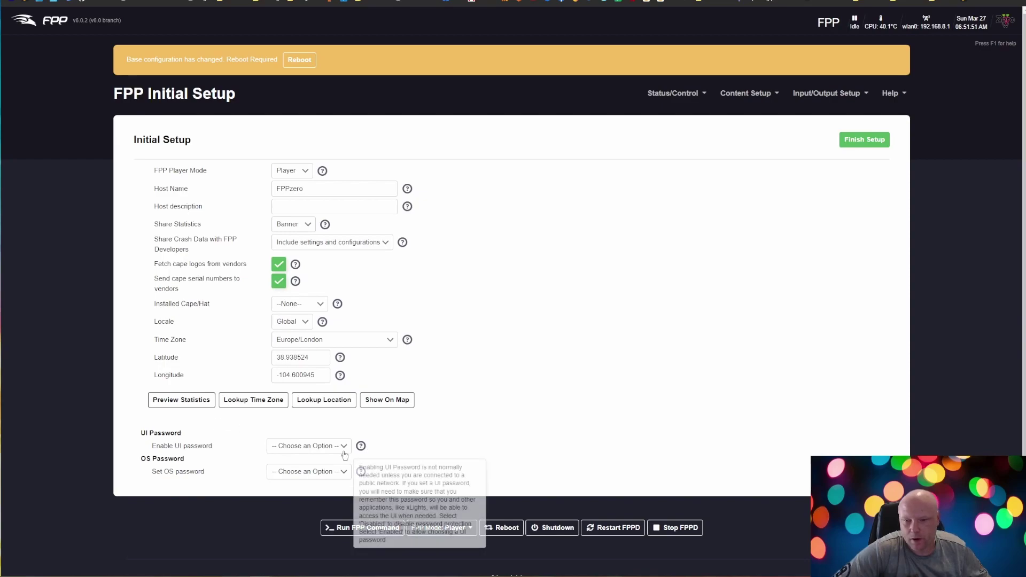
Step: Disable the UI password and keep the default OS password option
double_click(144, 433)
double_click(161, 459)
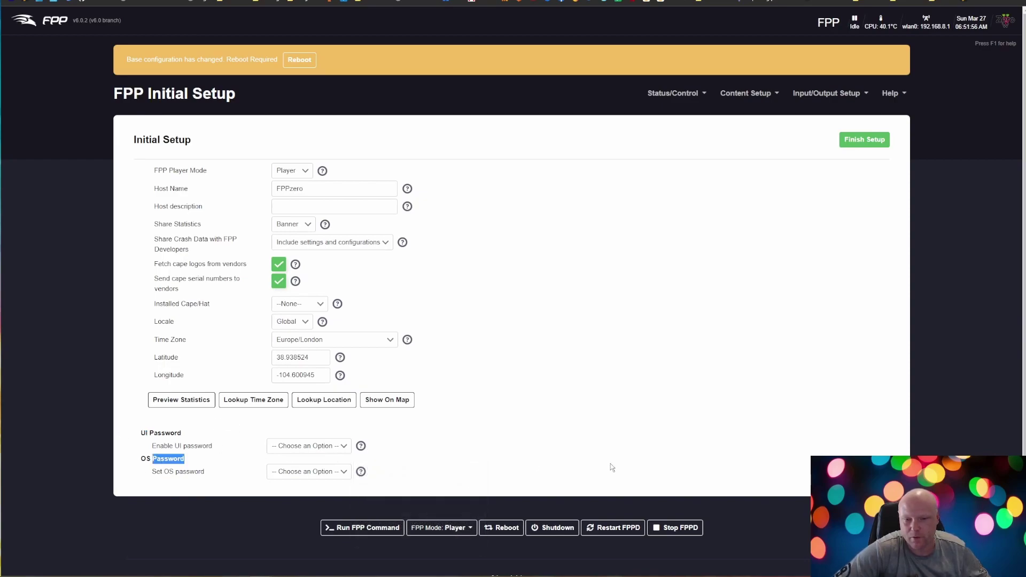
click(293, 447)
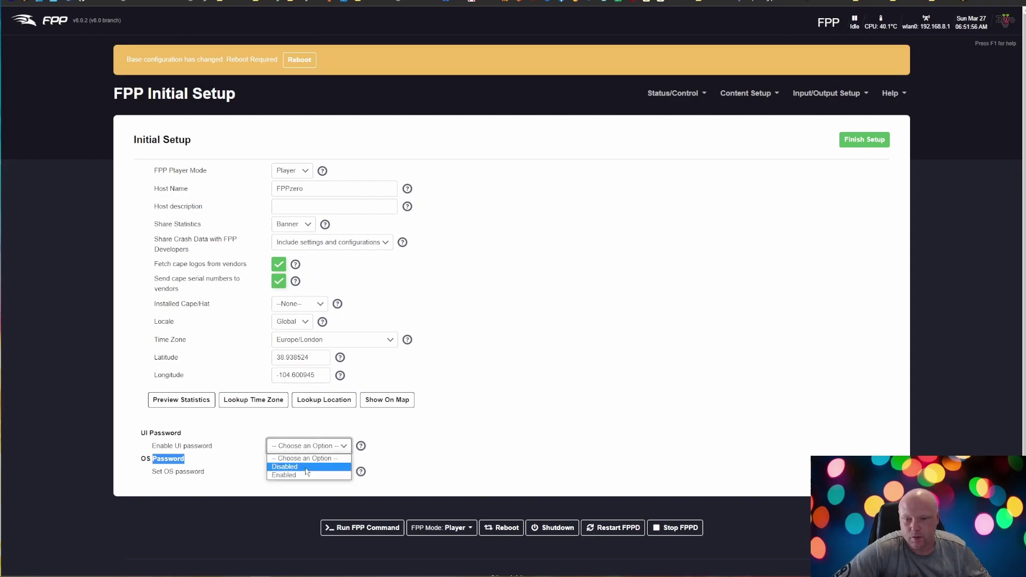
click(307, 468)
click(304, 473)
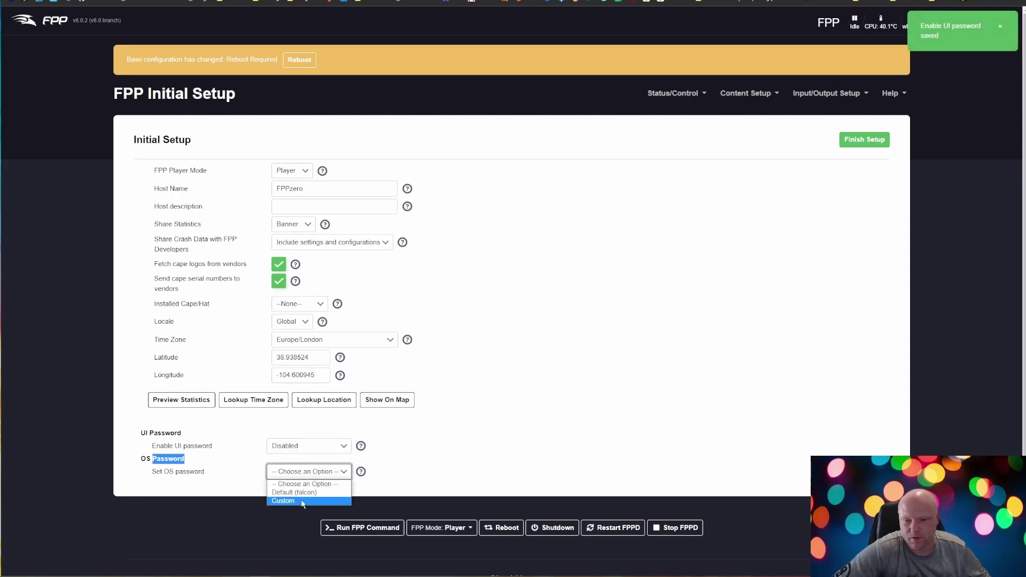
click(303, 492)
click(795, 421)
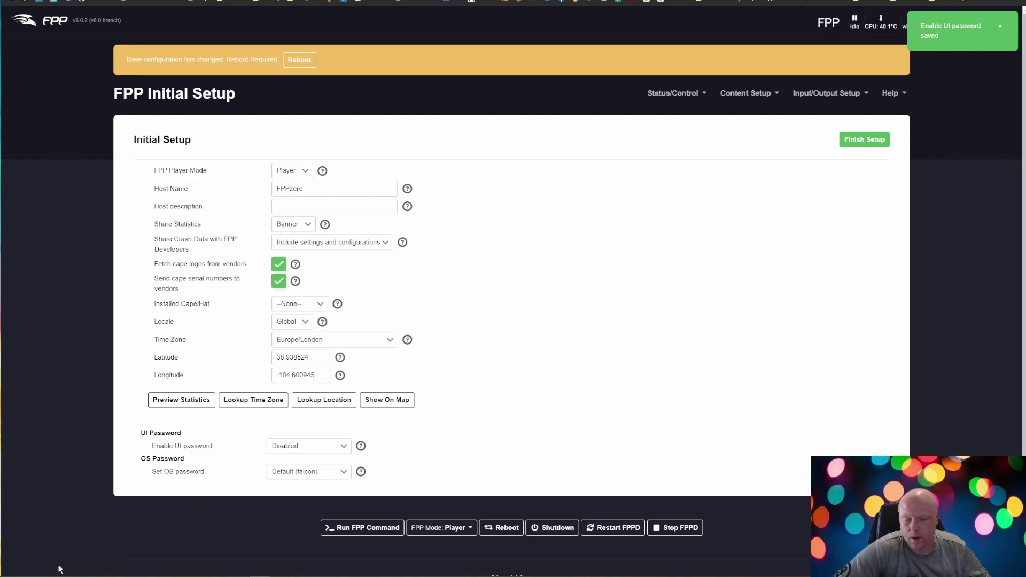
click(281, 451)
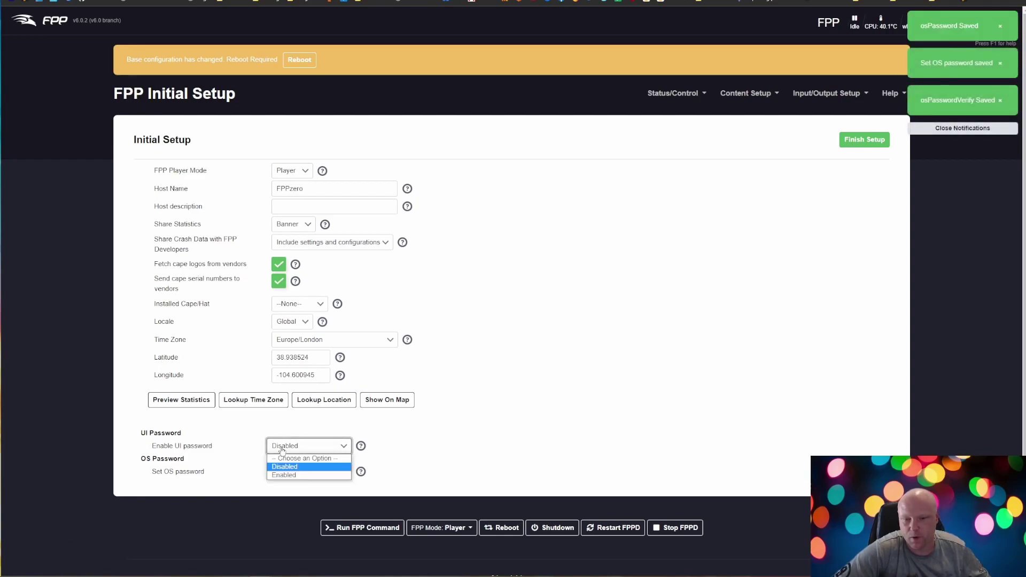
click(653, 427)
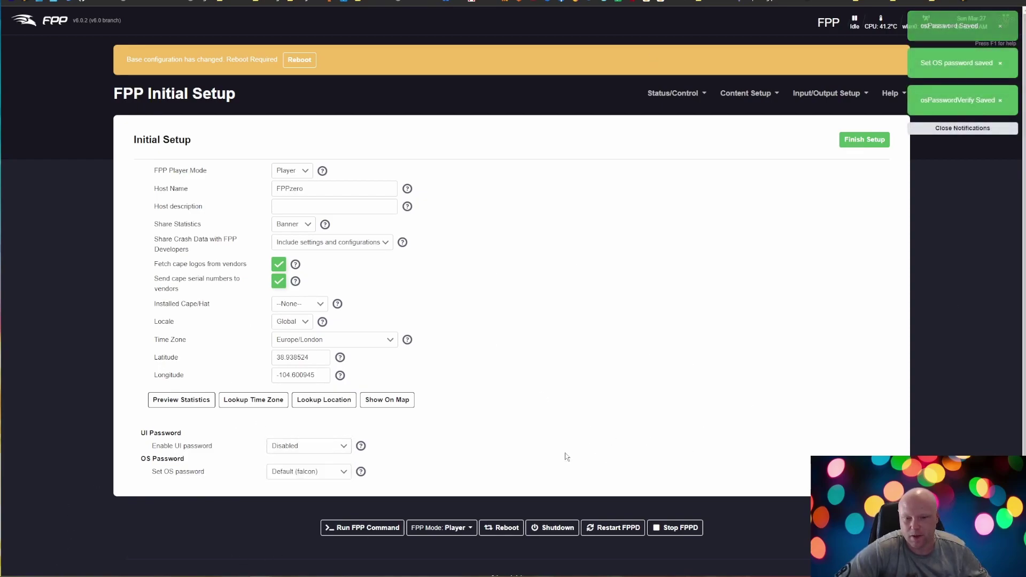
click(313, 477)
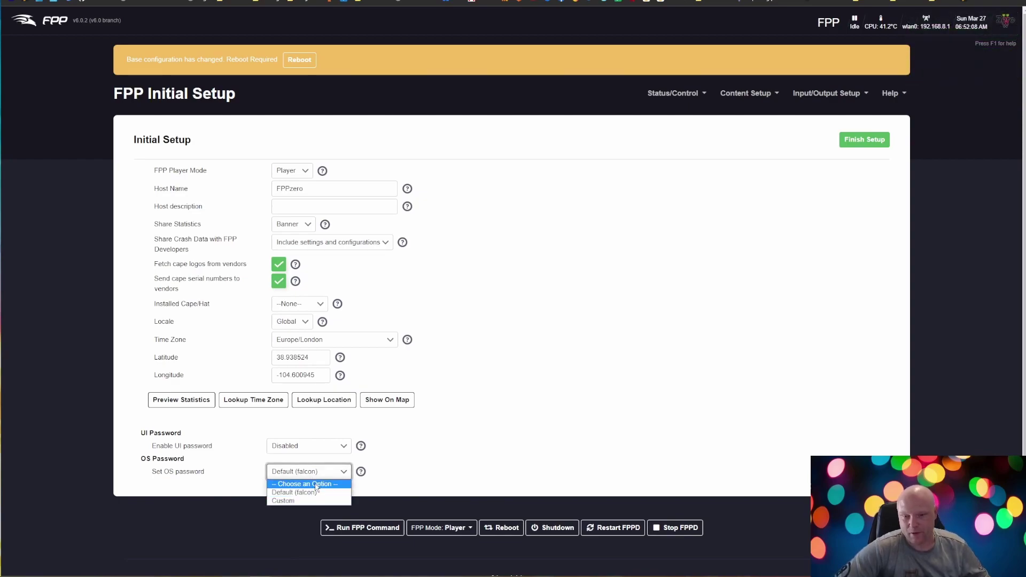
click(526, 403)
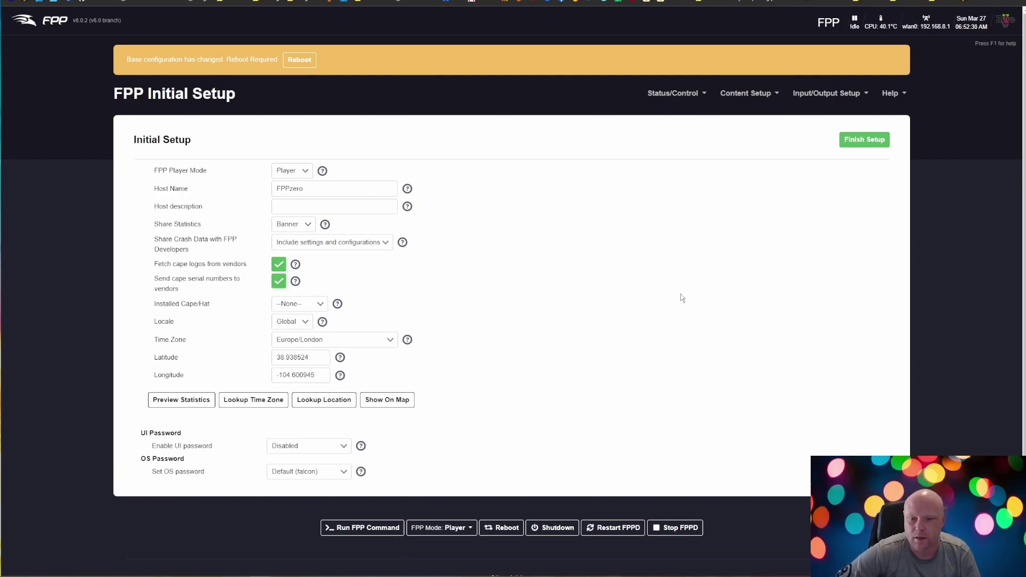
Step: Finish the initial setup, then grow the filesystem to fill the SD card (28.9 GiB)
click(860, 142)
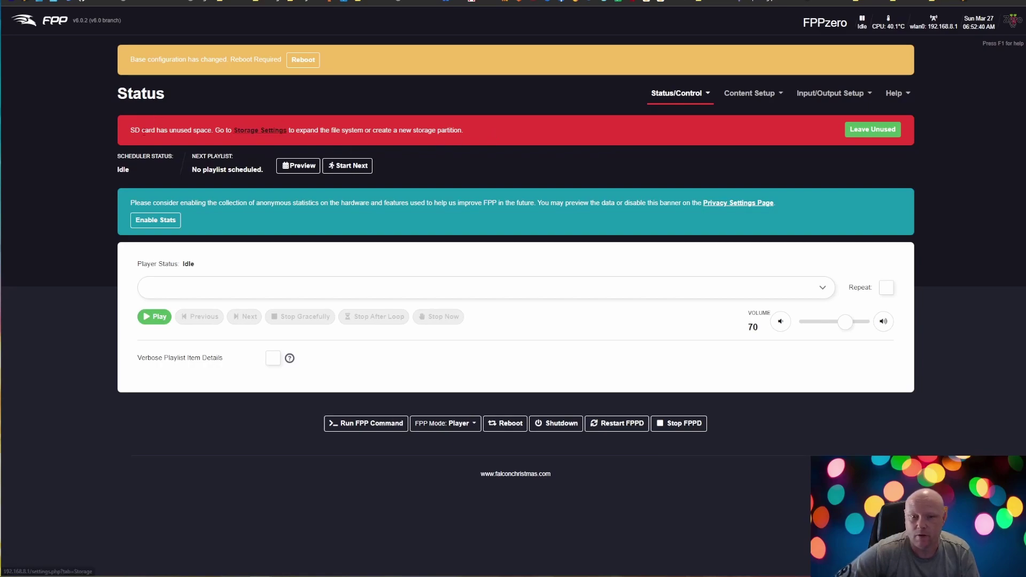
click(249, 131)
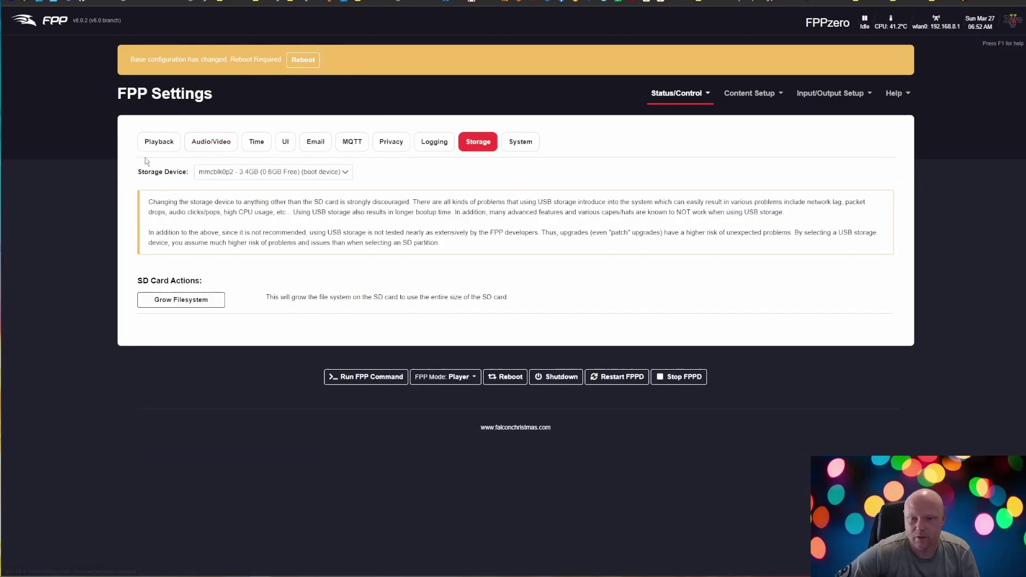
click(163, 301)
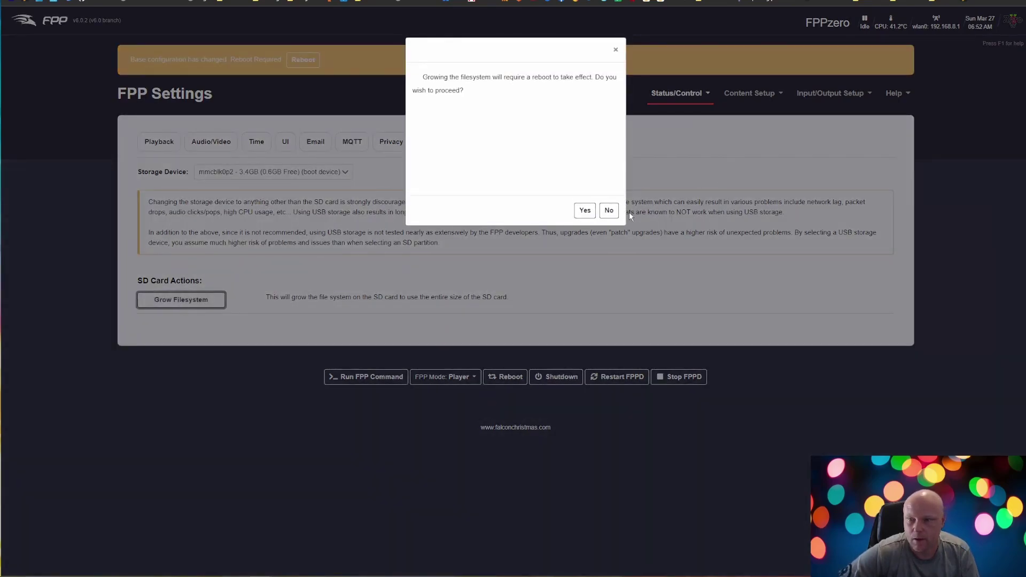
click(585, 209)
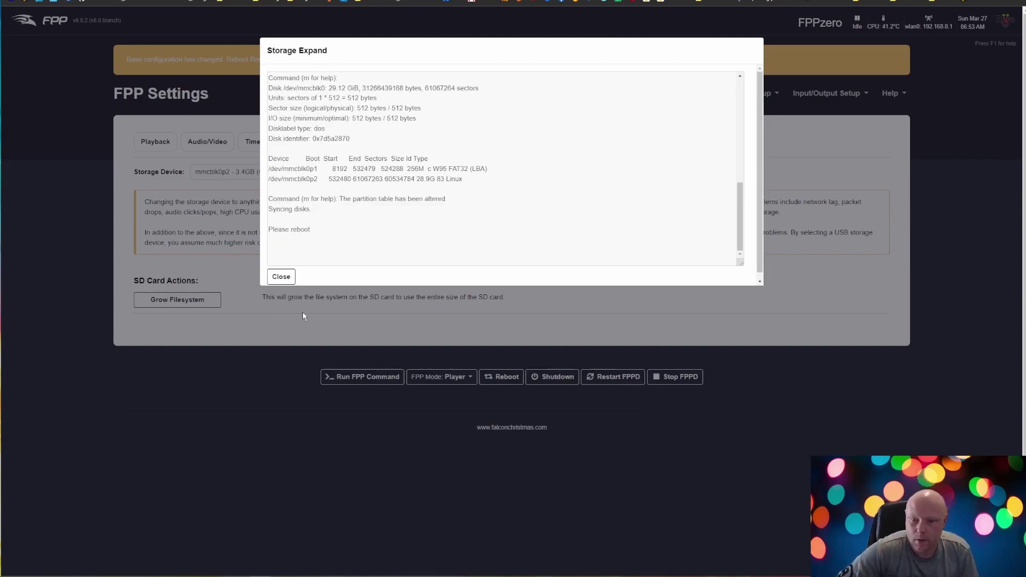
click(282, 277)
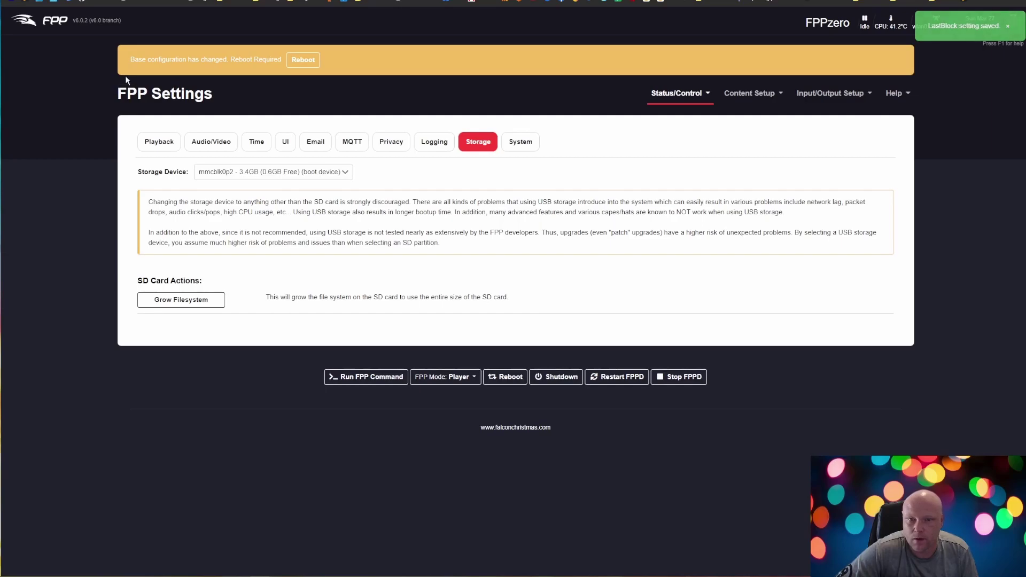
Step: Go to the Status page and enable anonymous statistics collection from the banner
click(671, 97)
click(679, 115)
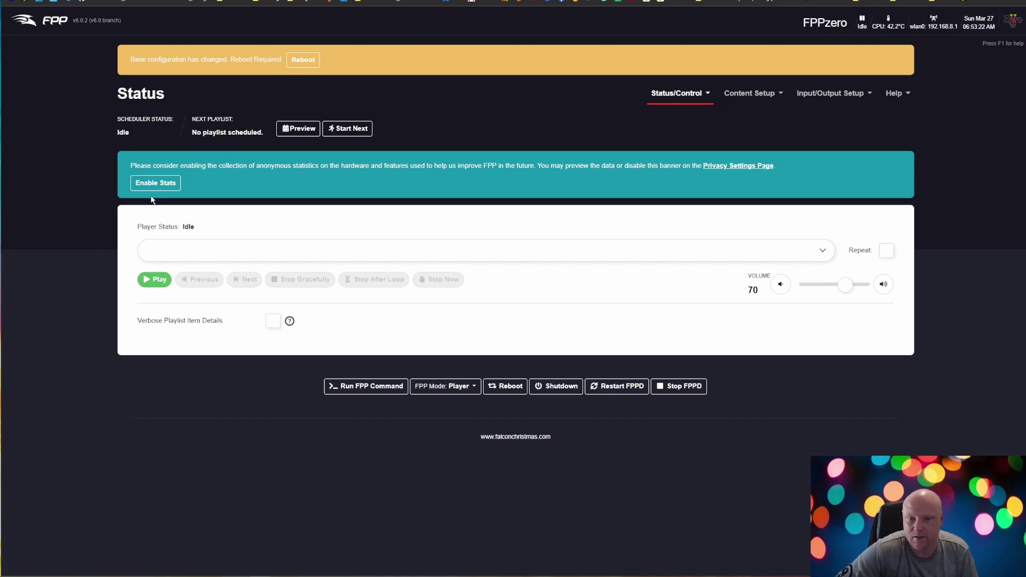
click(153, 185)
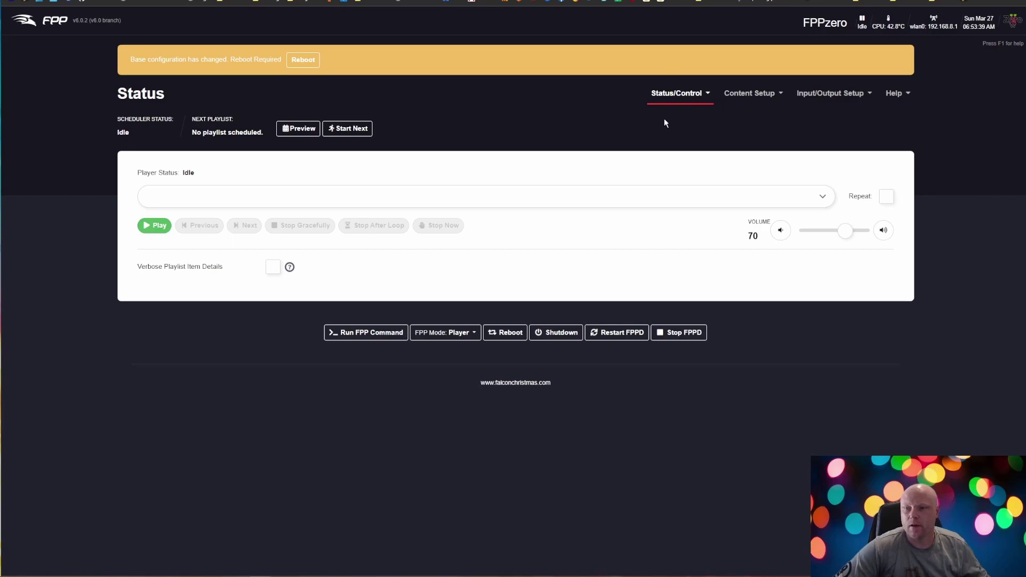
Step: Bring up the Network Configuration page and select the wlan0 interface
click(664, 95)
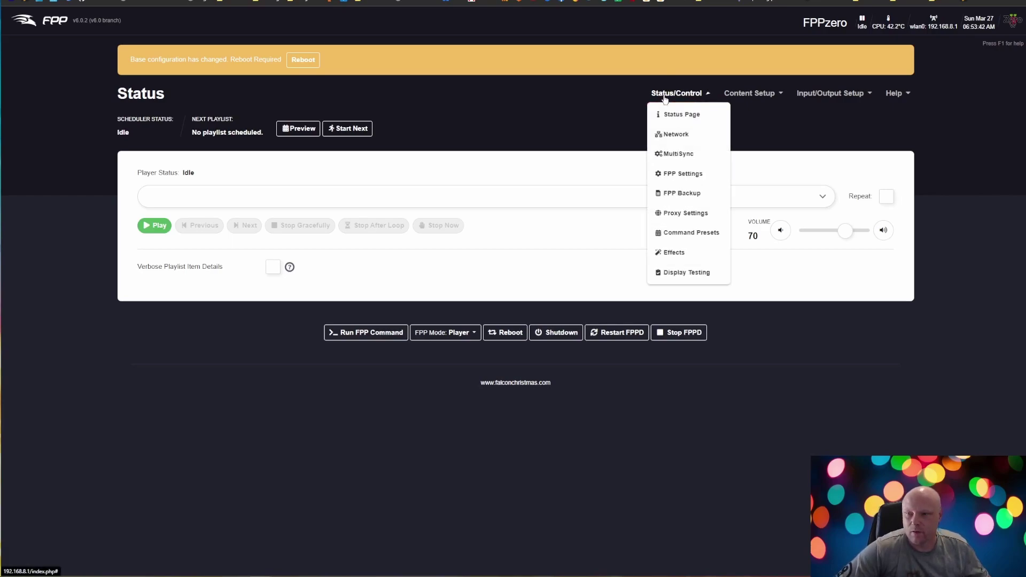
click(671, 175)
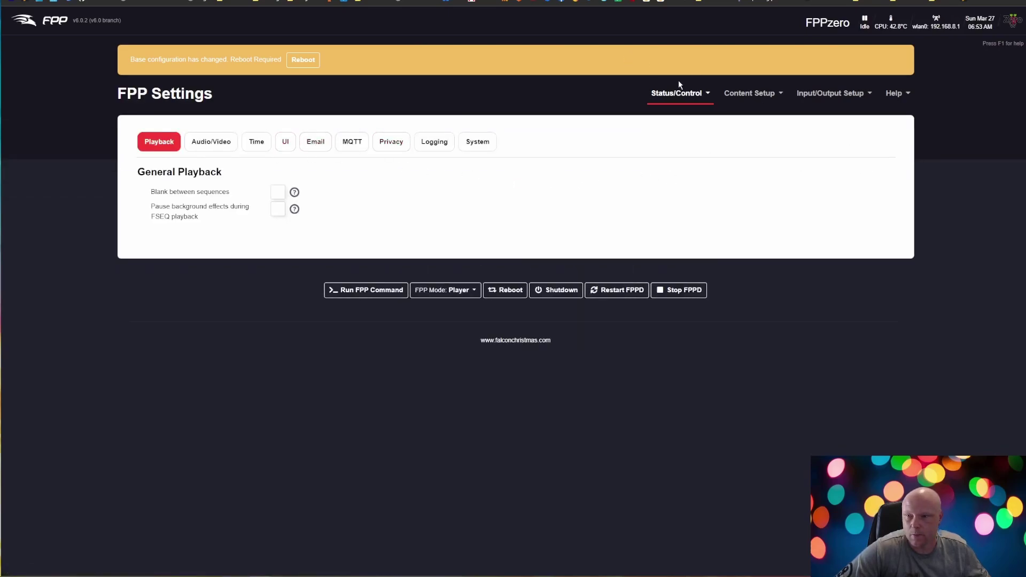
click(671, 94)
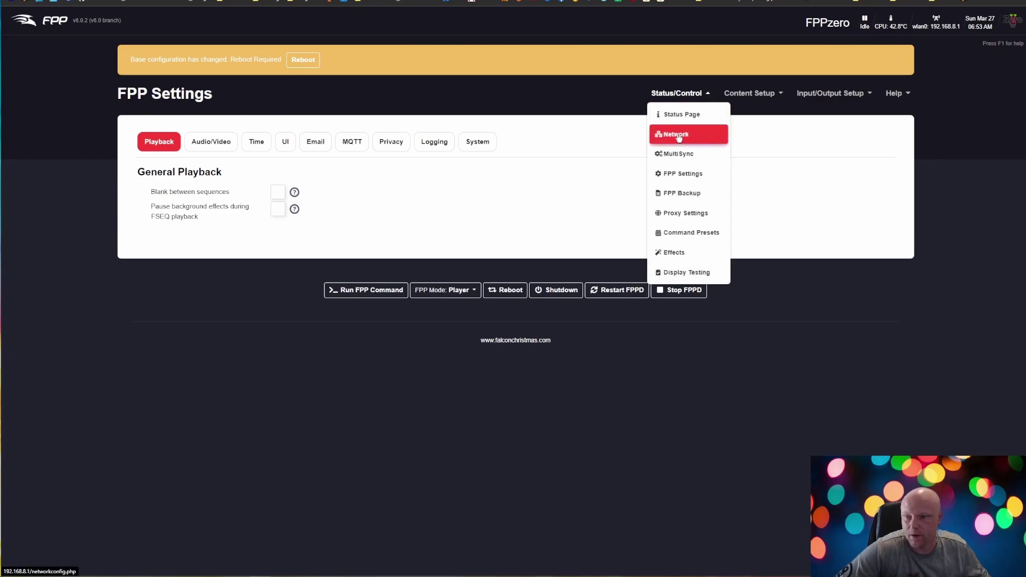
click(677, 136)
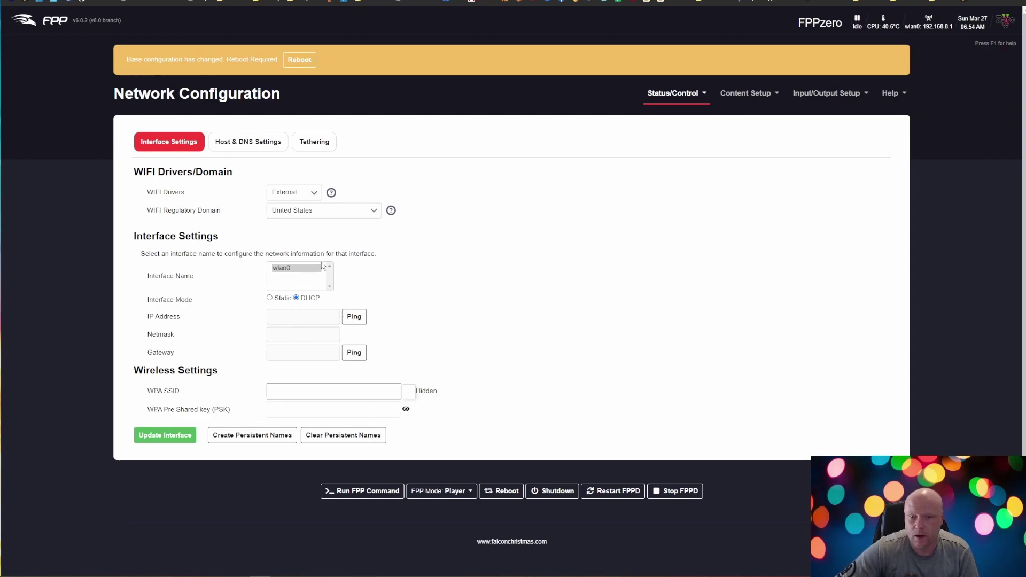
click(293, 273)
click(367, 278)
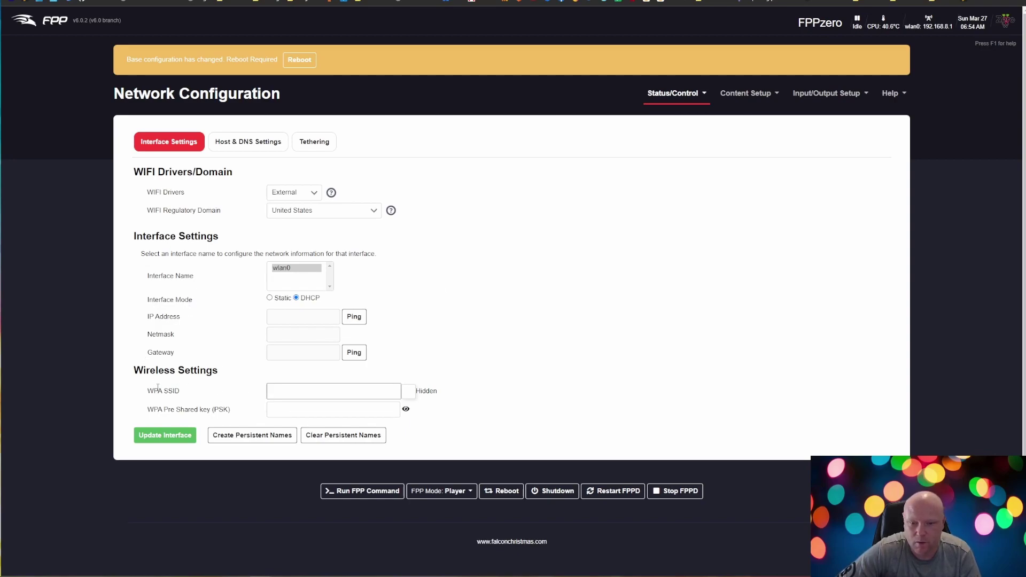
Step: Set wlan0 to the JSS01 WPA network, enter the Wi-Fi password, and update the interface
click(283, 391)
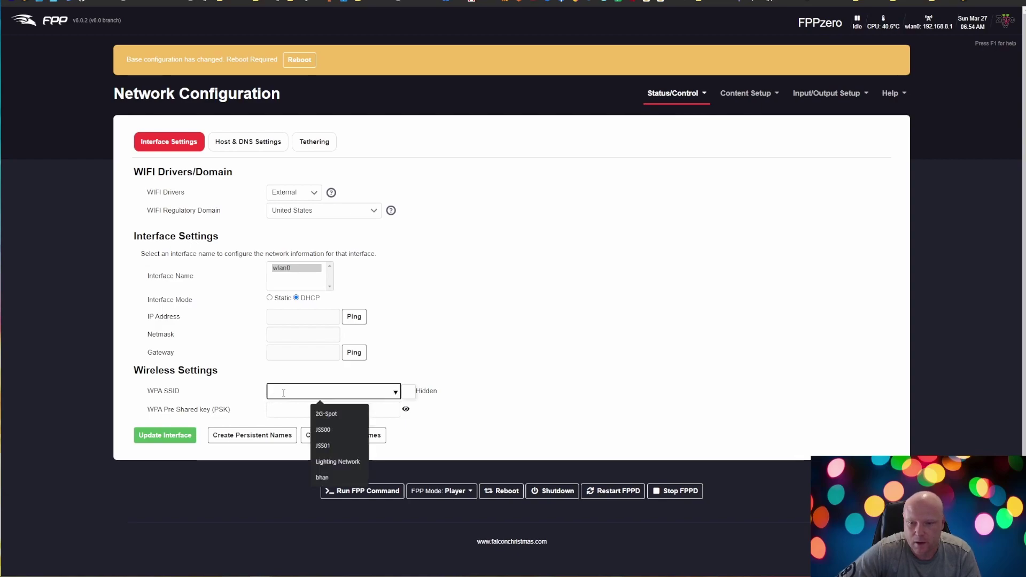
click(327, 446)
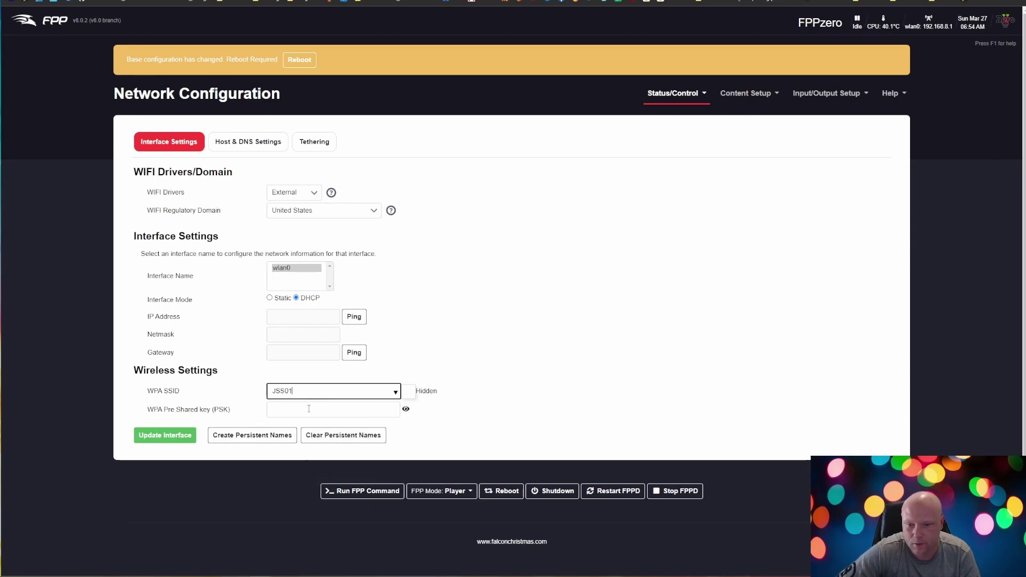
key(Tab)
text(••••)
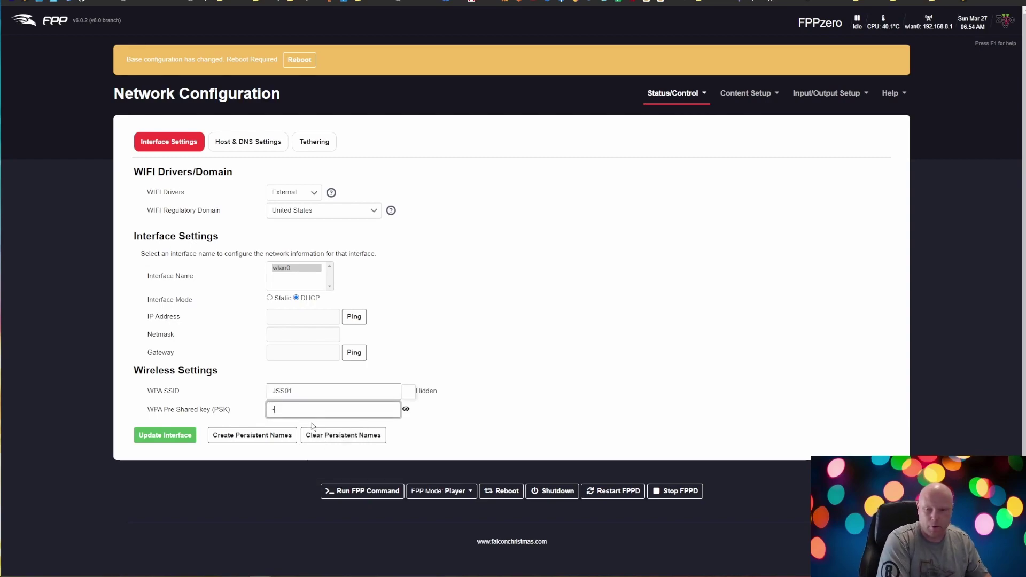
text(•••••)
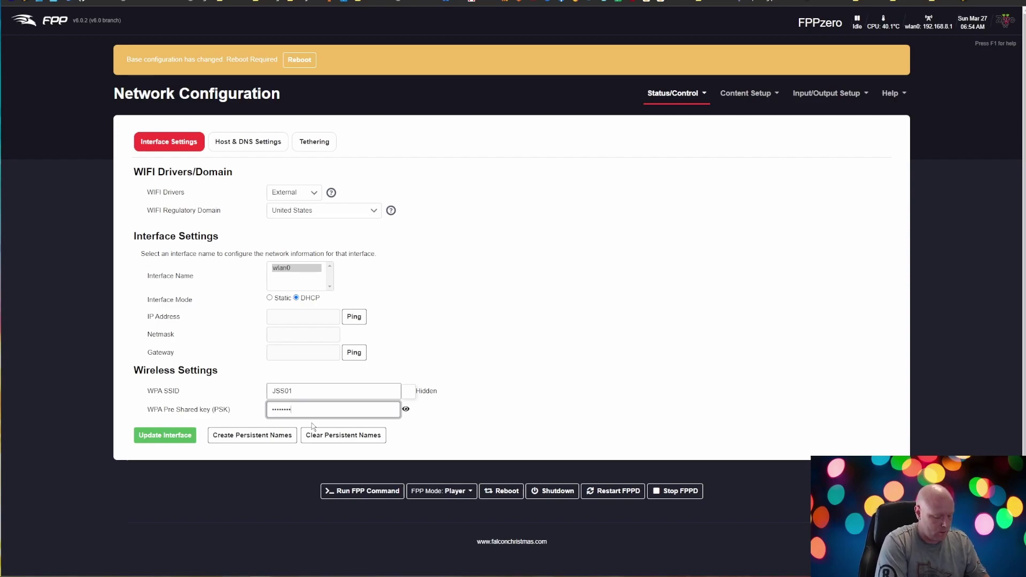
text(••••)
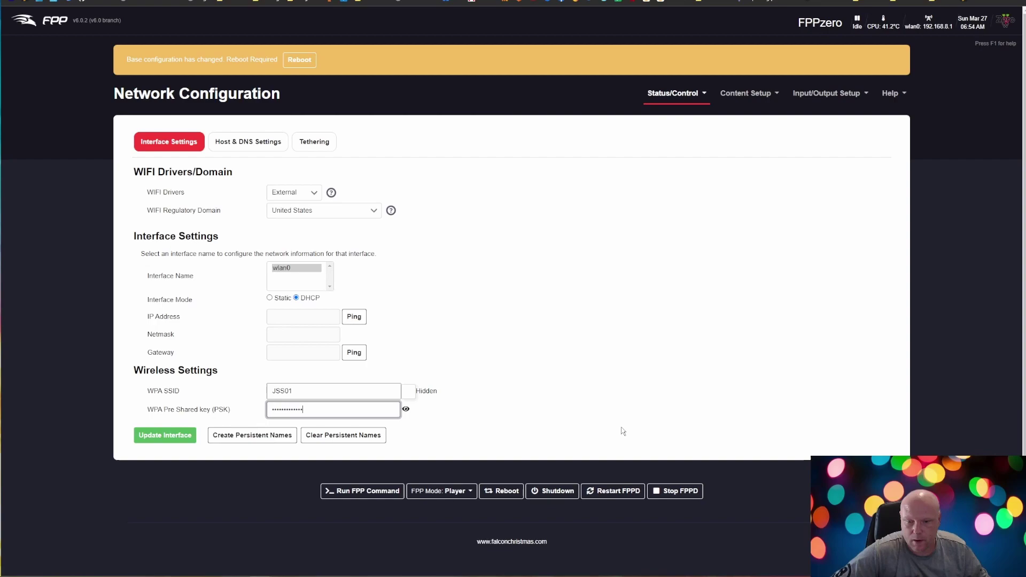
click(165, 438)
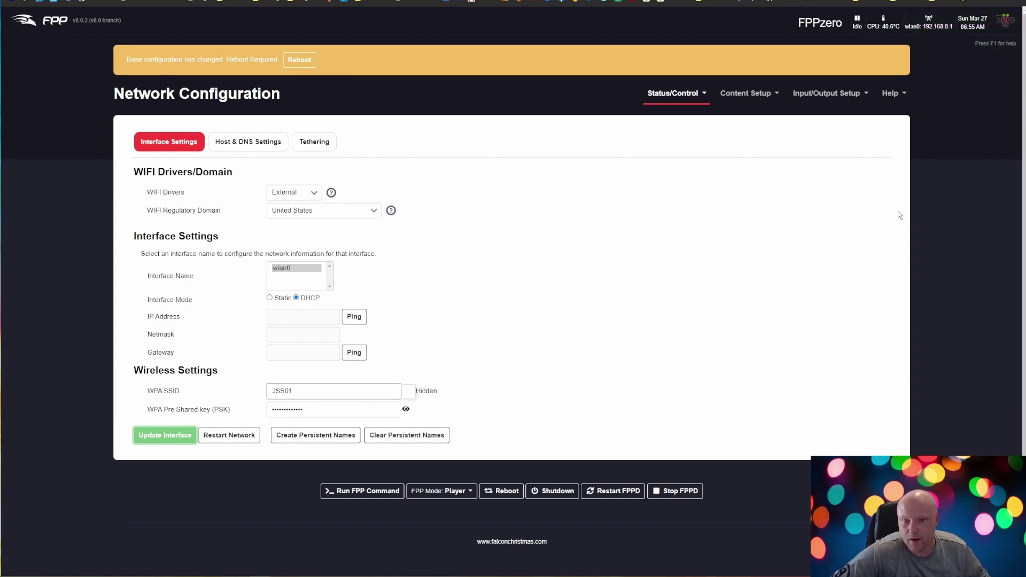
Step: Reboot the player from the yellow banner and confirm
click(294, 60)
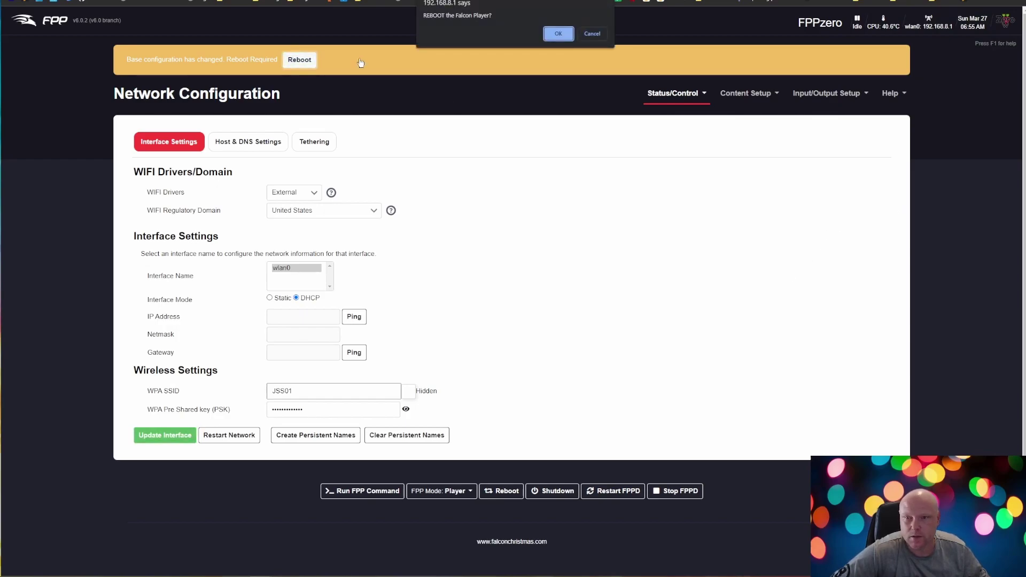
click(558, 33)
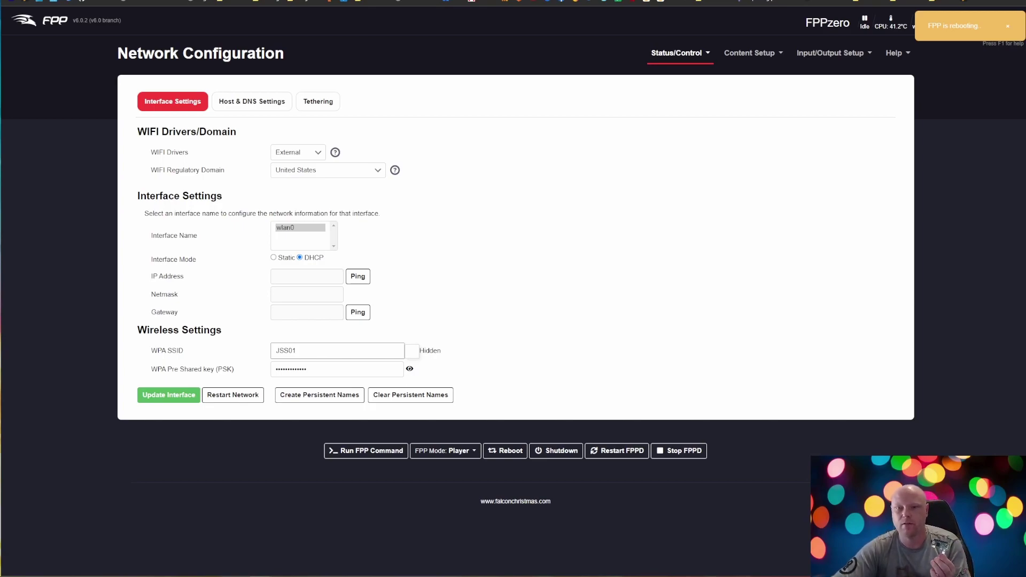
Step: In a new tab, load FPPzero at 192.168.2.171
key(ctrl+t)
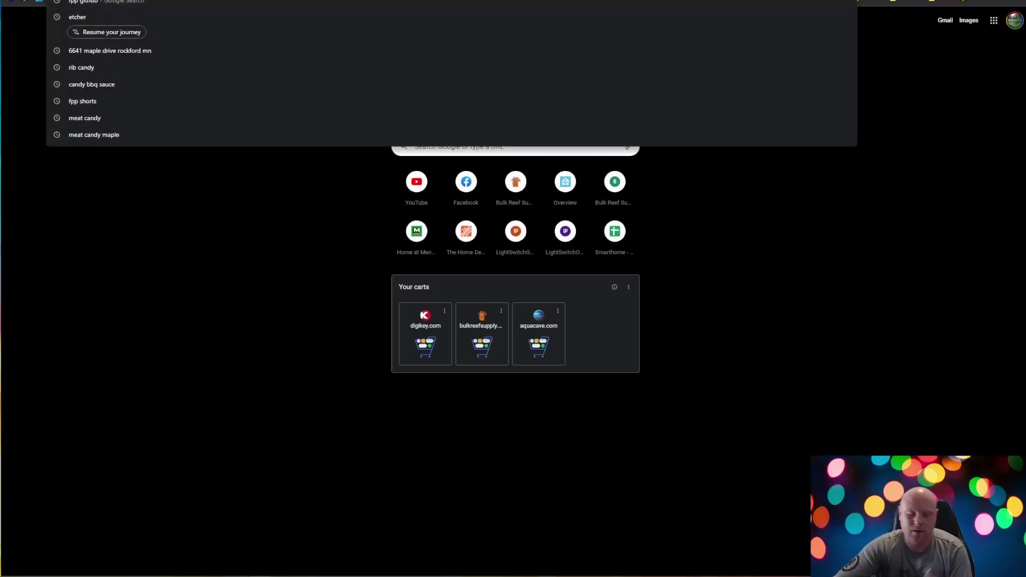
text(192.168.)
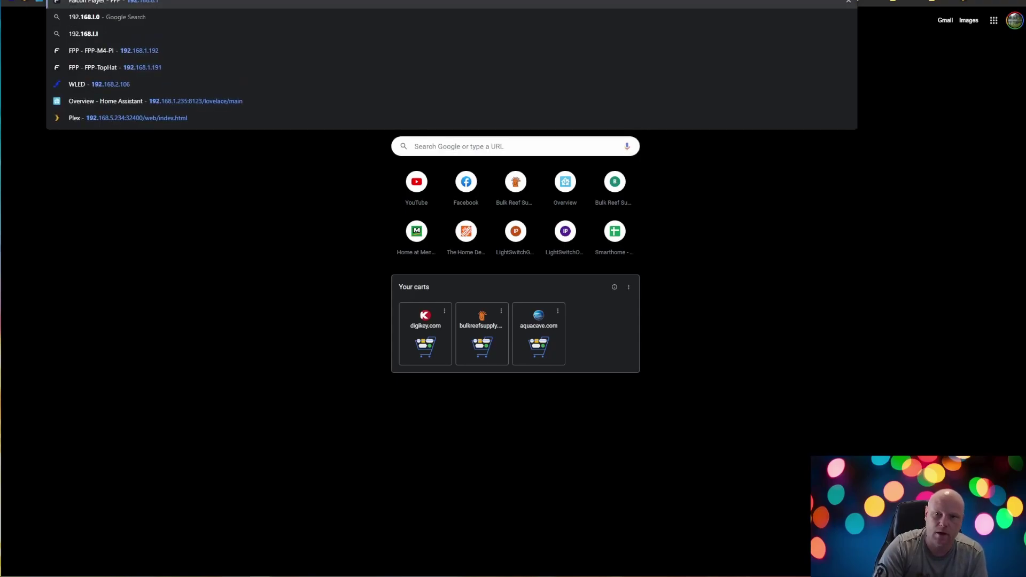
text(1.171)
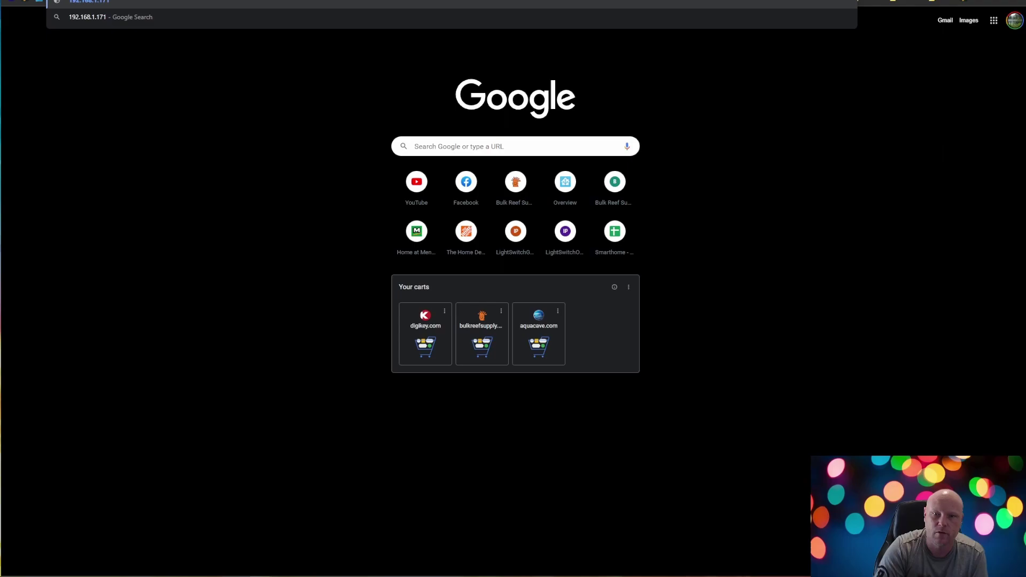
key(BackSpace)
key(BackSpace)
key(BackSpace)
key(BackSpace)
key(BackSpace)
text(8.1)
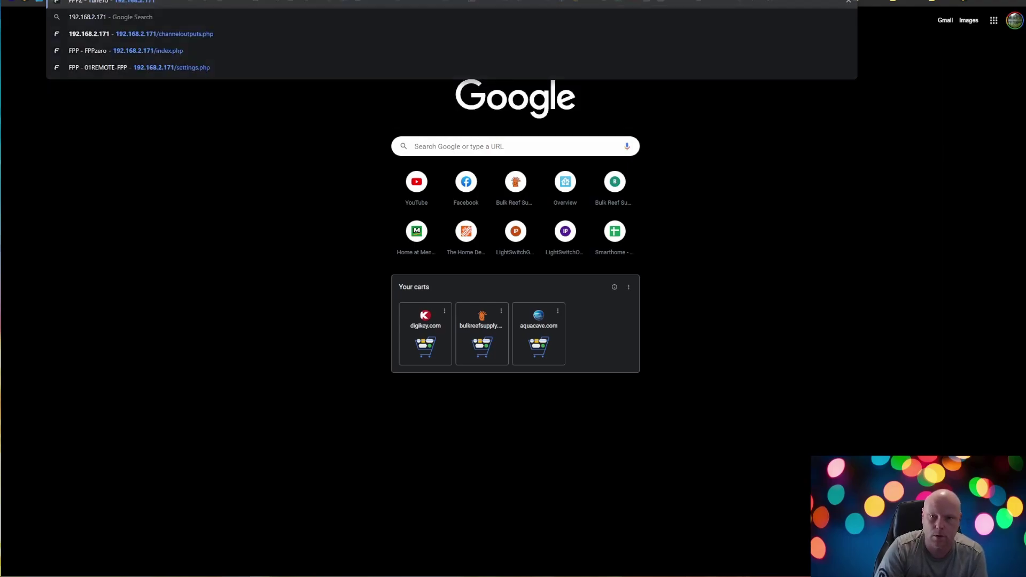
key(Return)
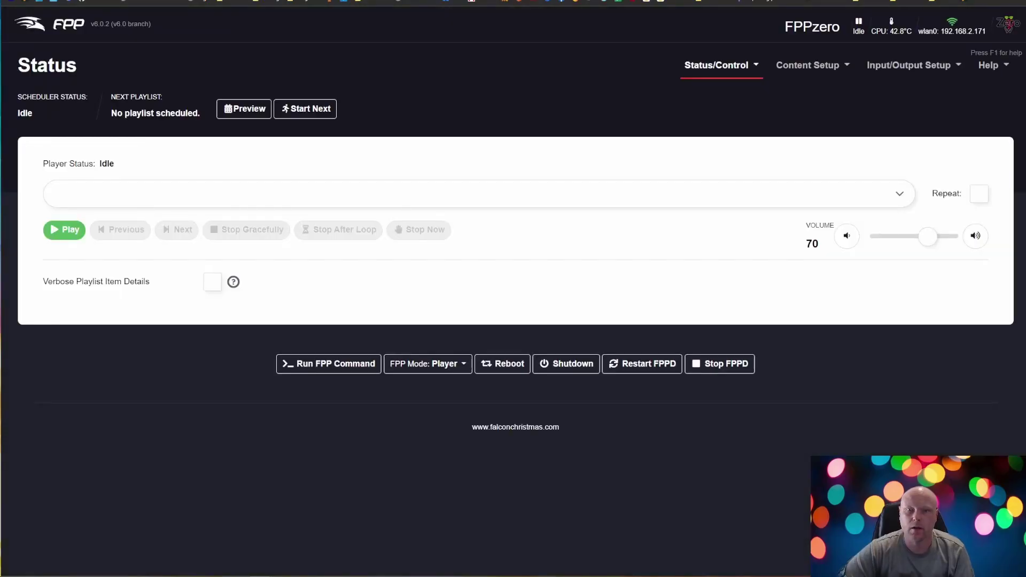